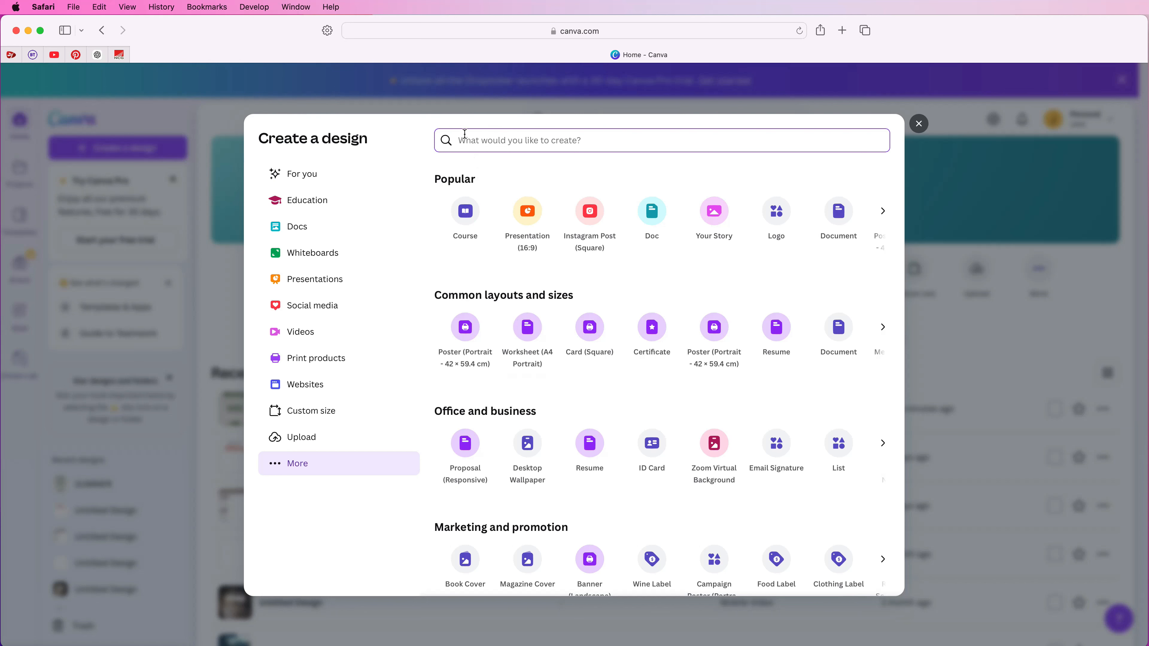
Create a new blank Document (A4 Portrait) design, 210 × 297 mm.
text(A4 PORTRAIT)
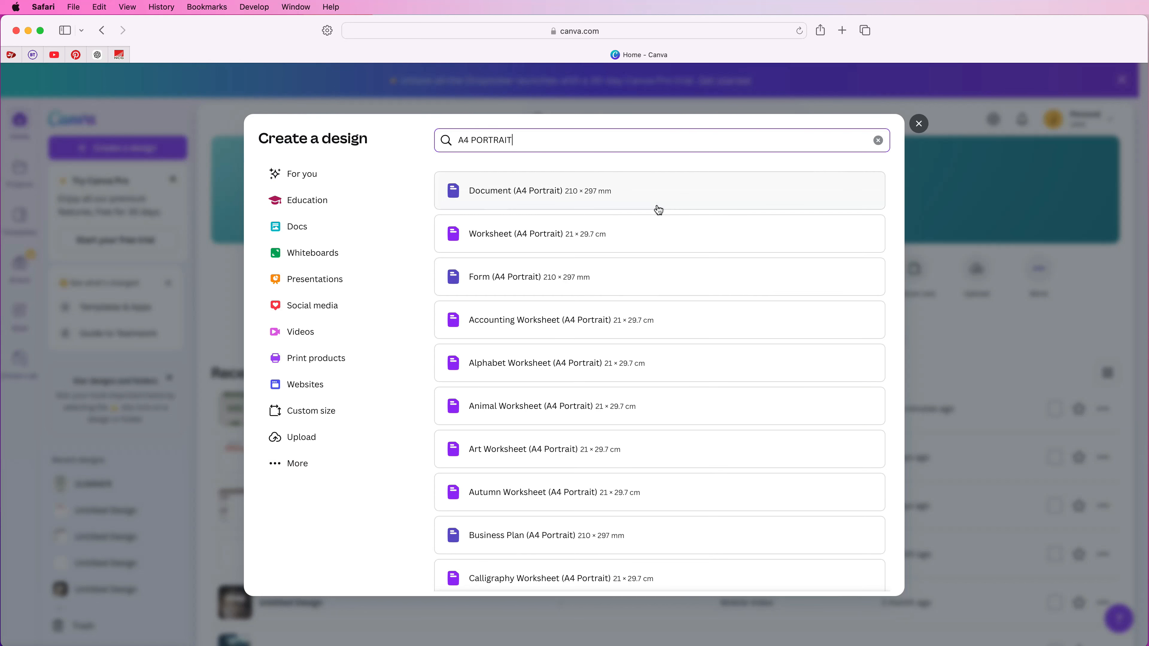
click(488, 195)
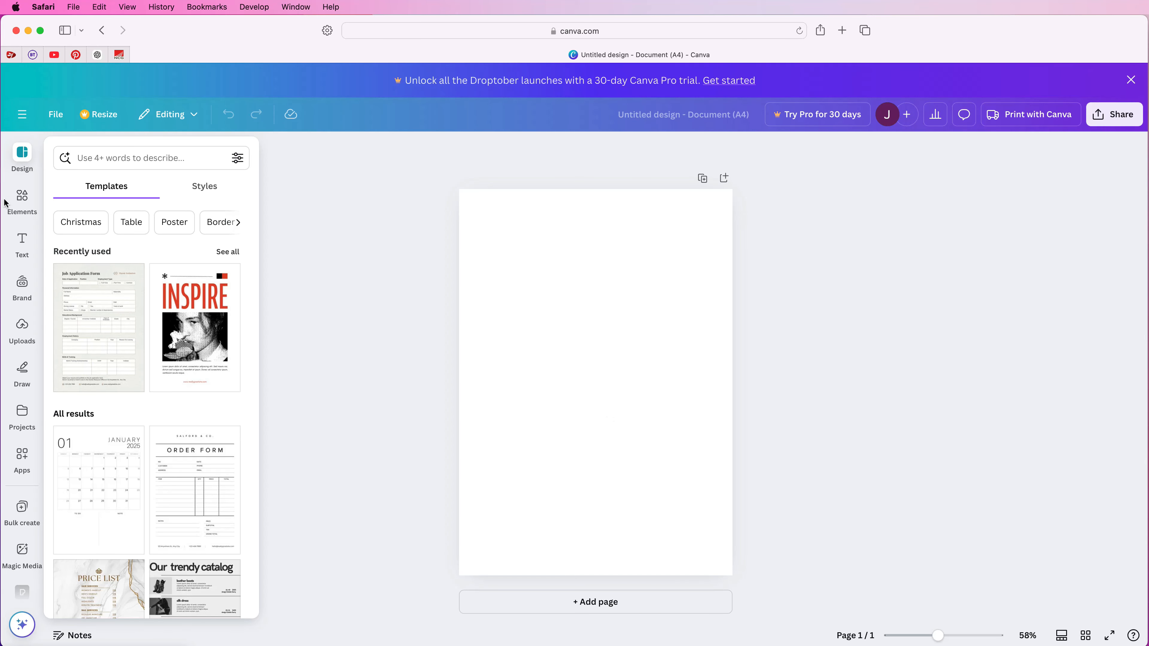
Search the photos in the elements library for "plants" and look over the results.
click(23, 200)
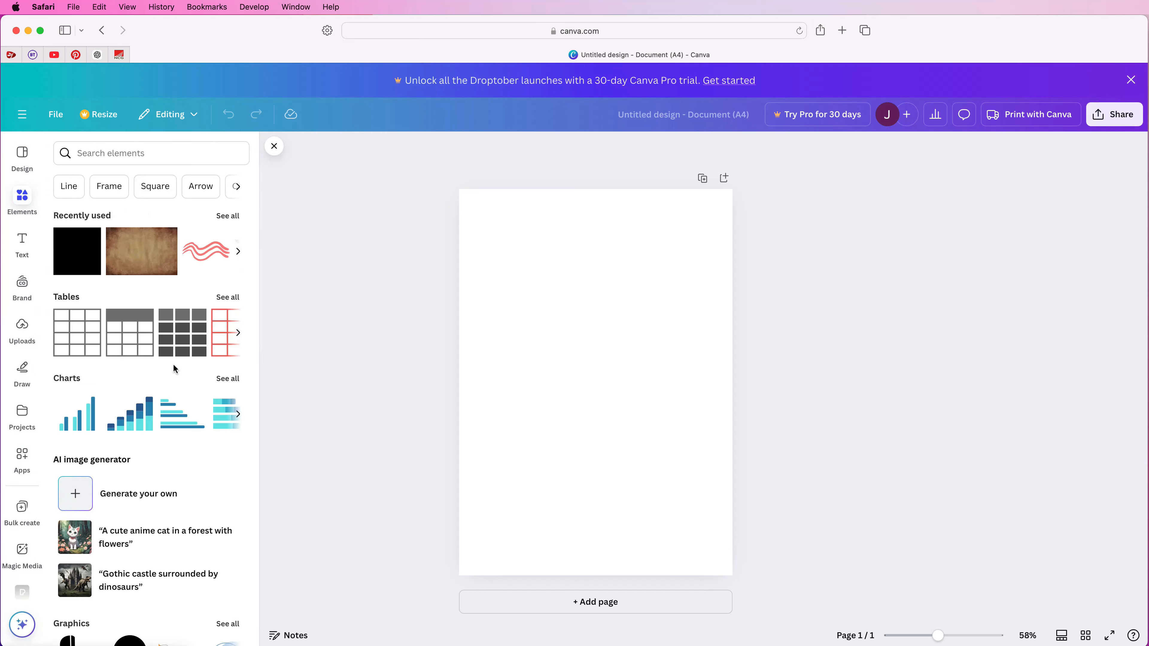
scroll(170, 371, down, 5)
scroll(170, 378, down, 2)
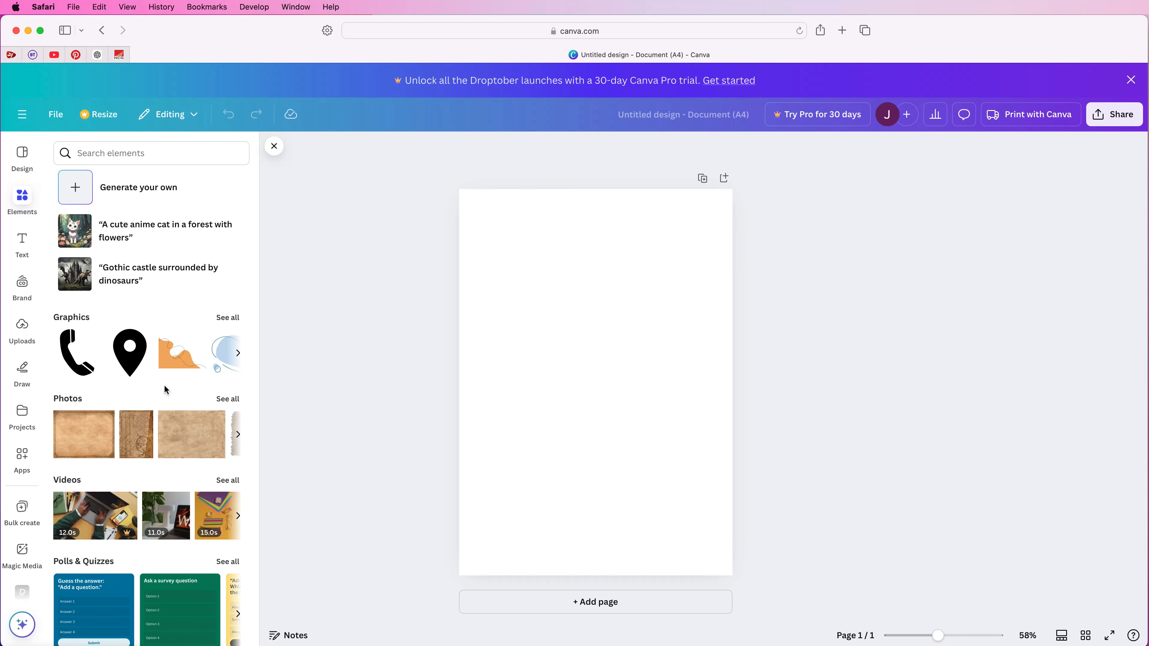
scroll(164, 390, down, 4)
click(84, 153)
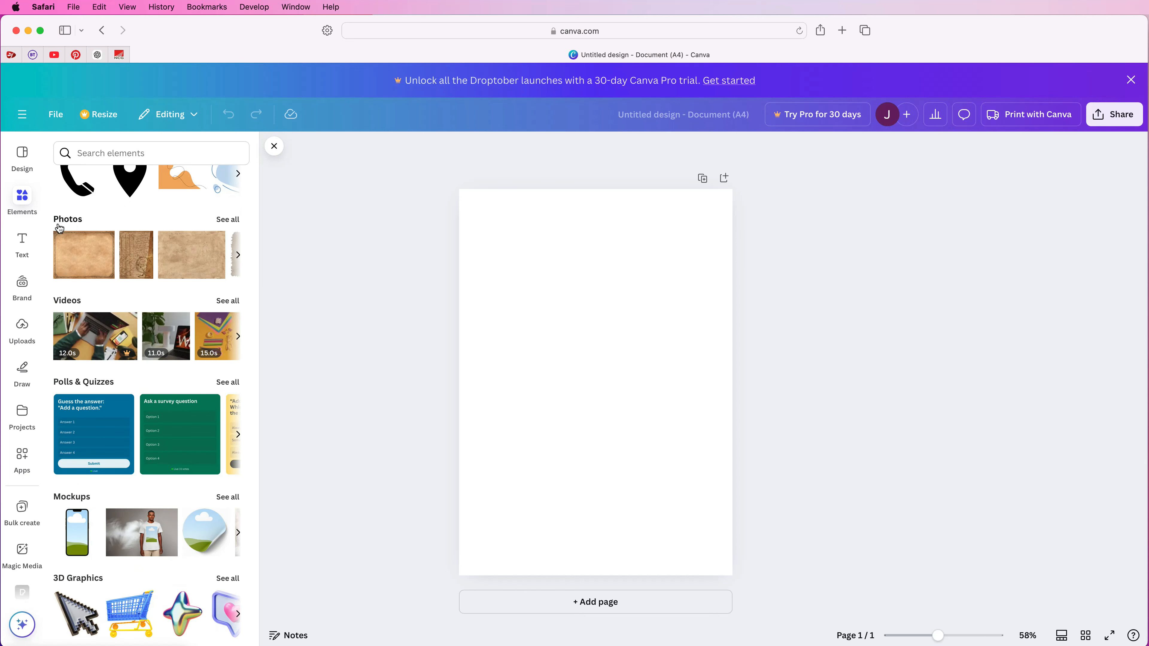
click(227, 220)
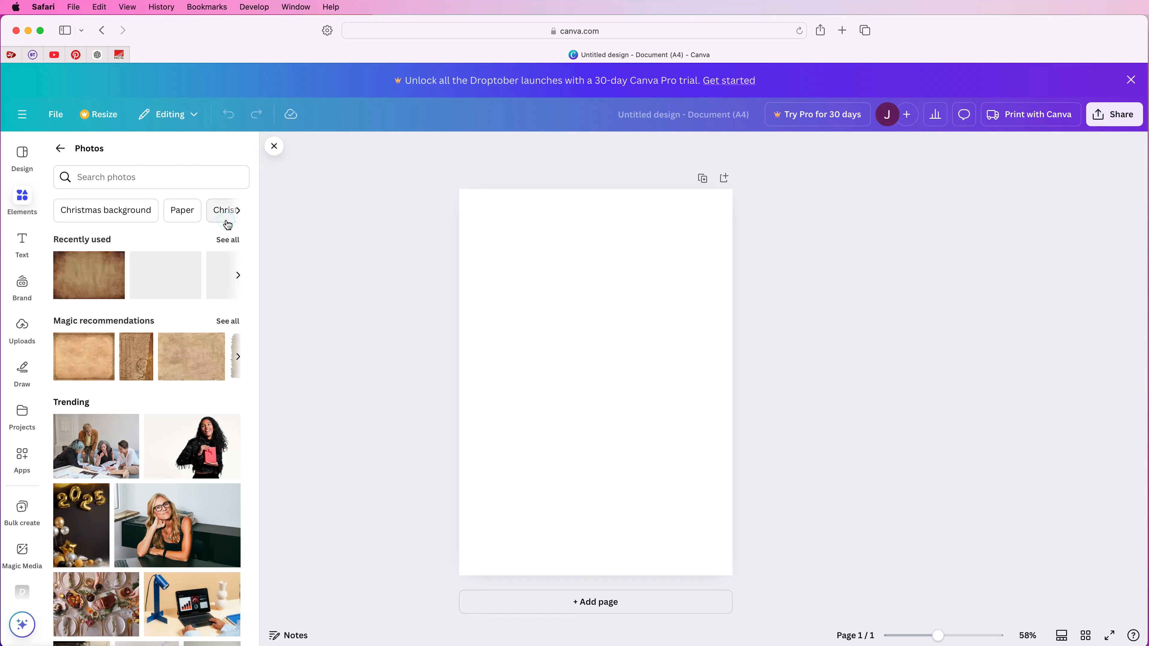
click(117, 178)
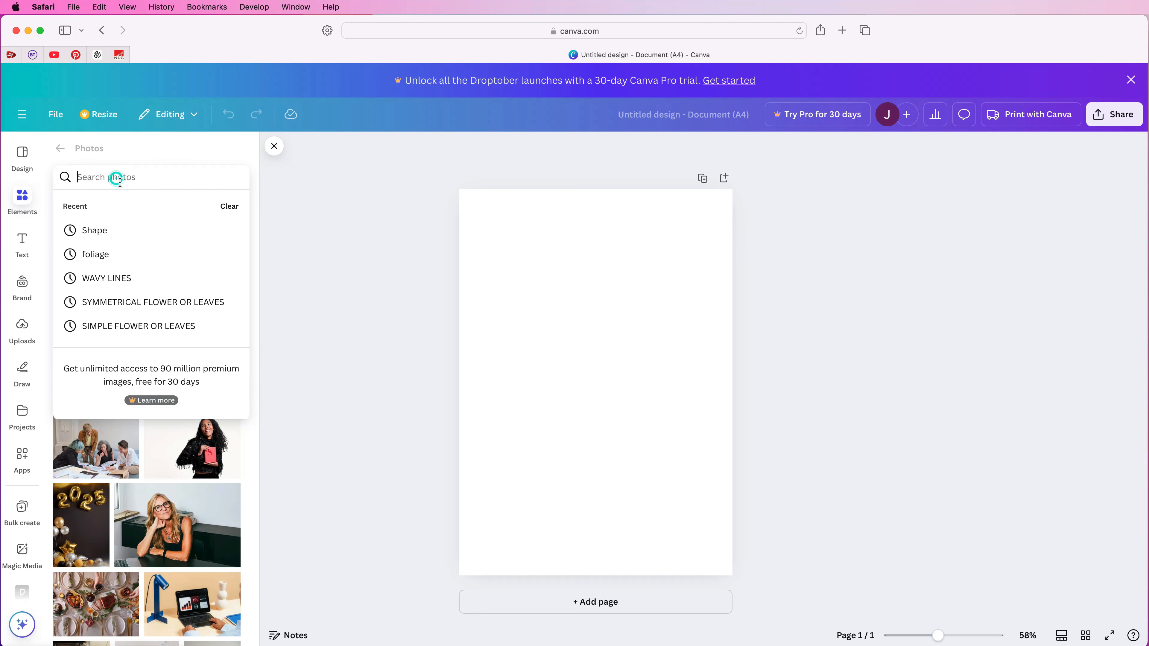
text(plants)
key(Return)
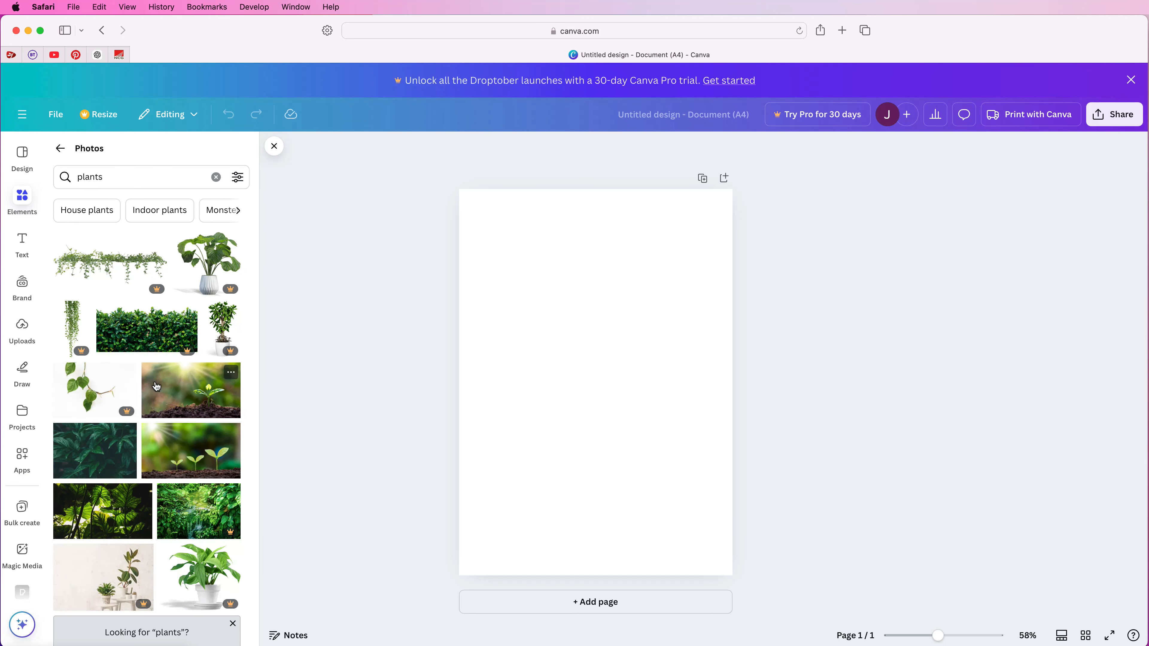
mouse_move(116, 414)
Find the Pexels app among the Canva apps and open it.
click(20, 459)
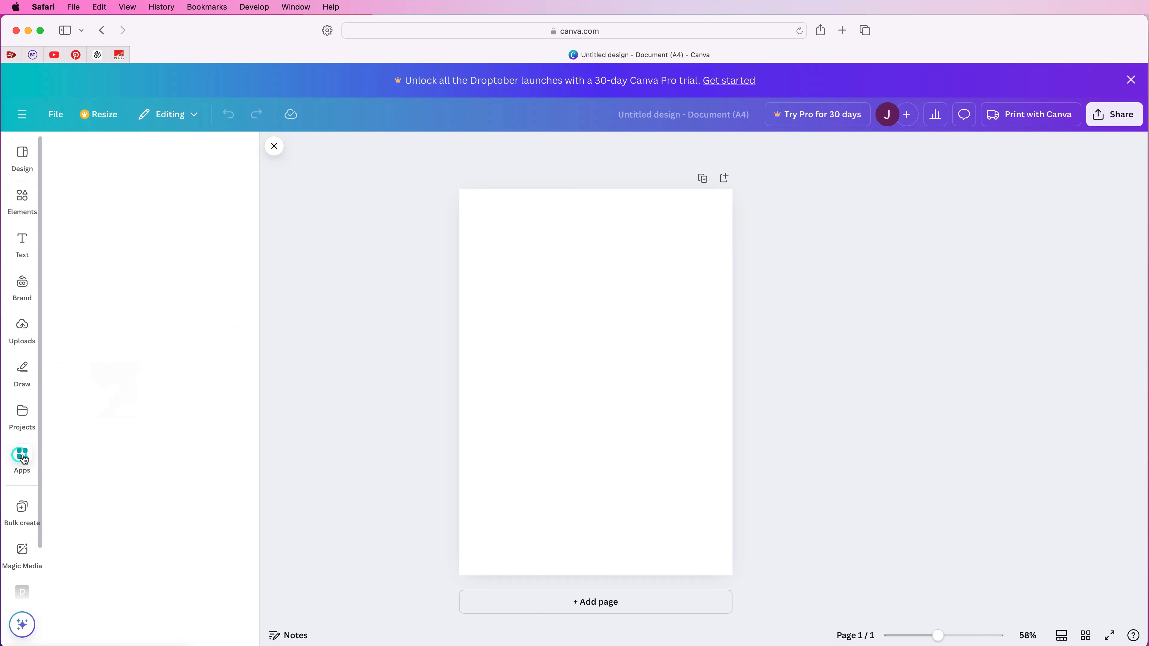
click(147, 153)
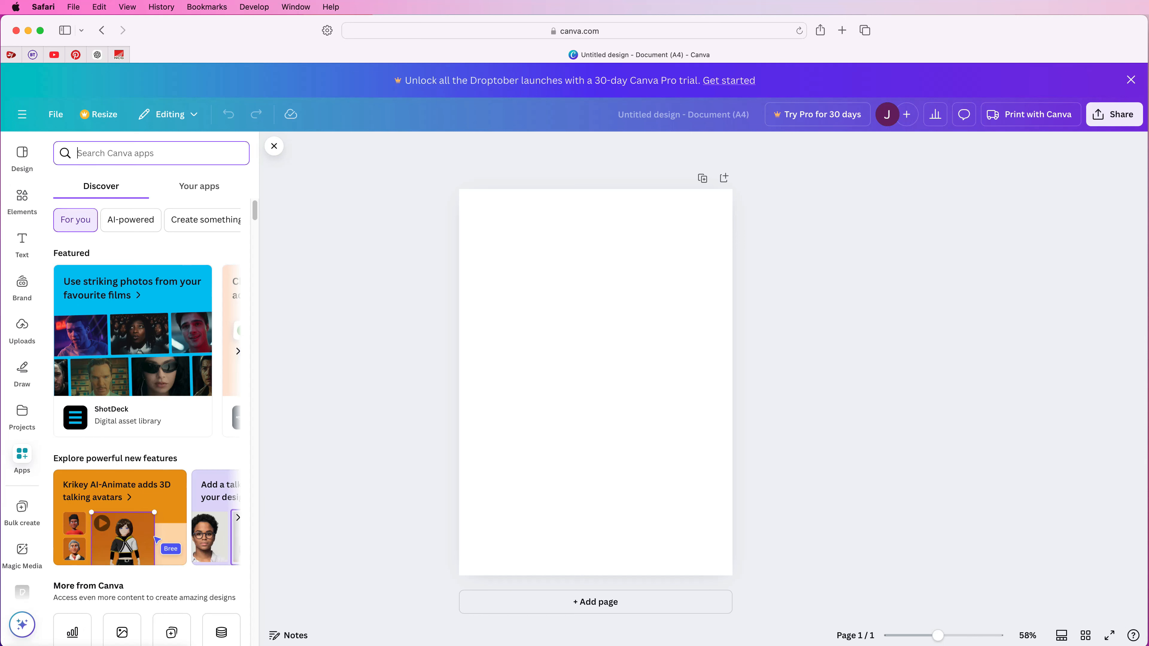
text(pexels)
key(Return)
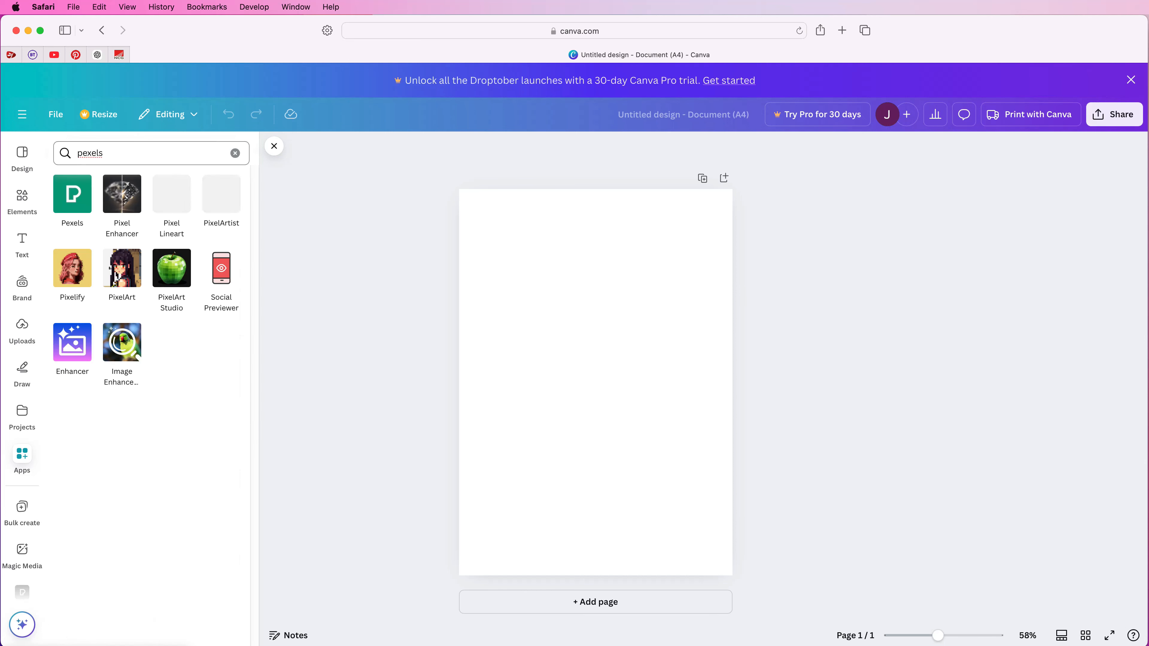
click(69, 201)
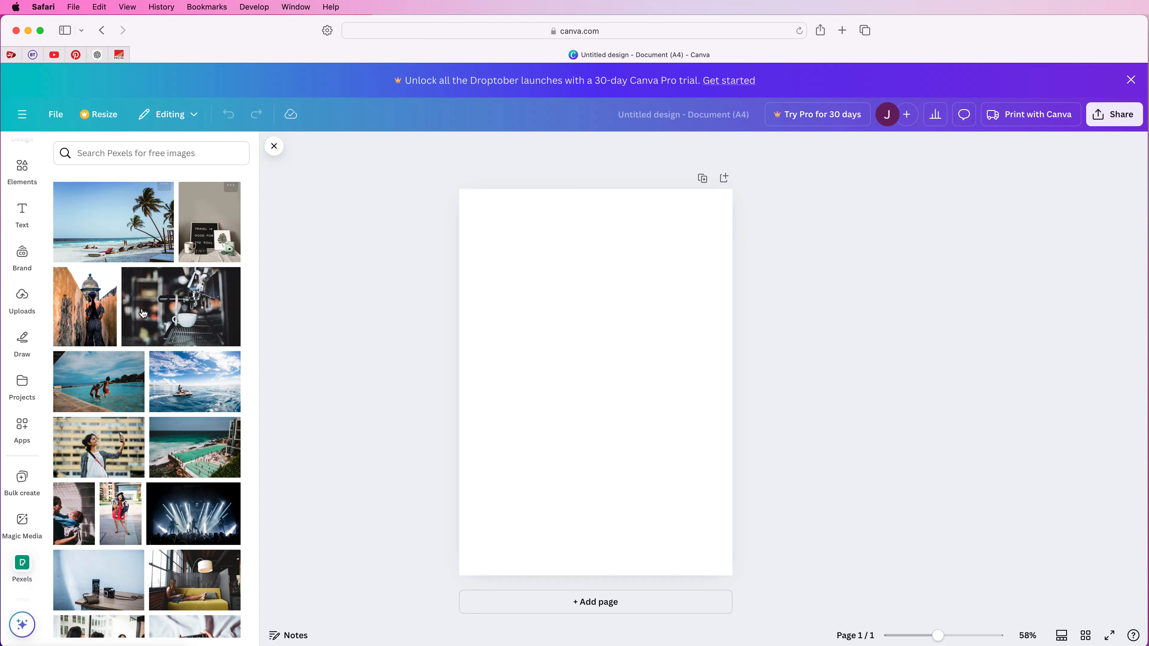
Search Pexels for "plants" and add the photo of the succulent in a stone pot on a pale background.
scroll(137, 435, down, 10)
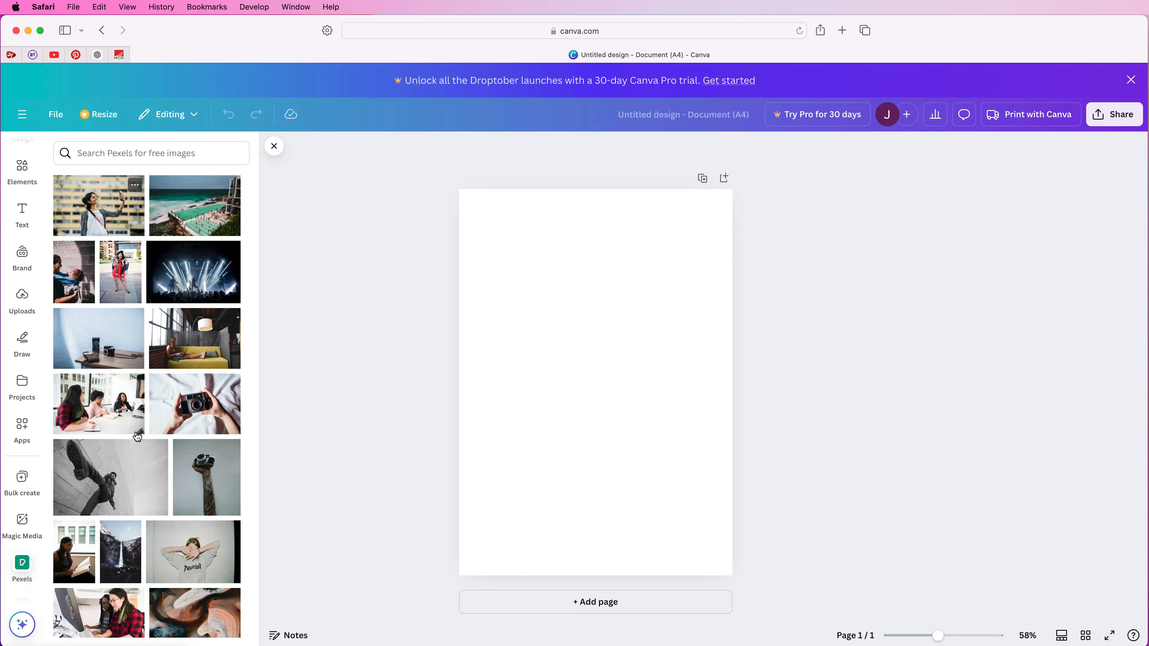
click(97, 155)
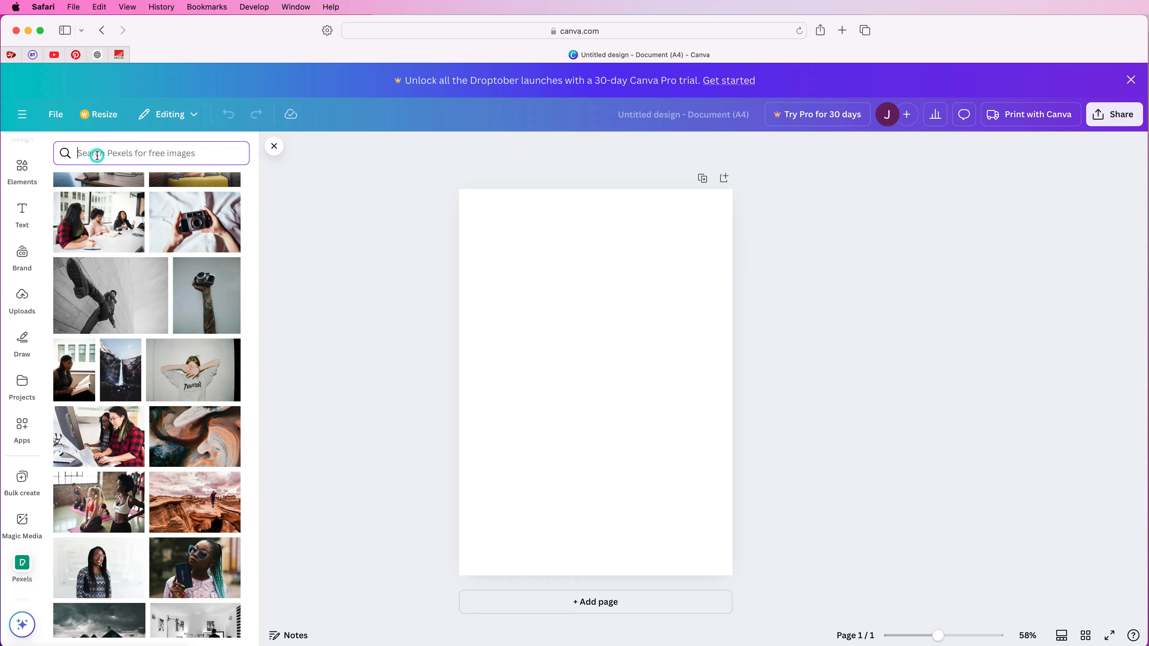
text(p)
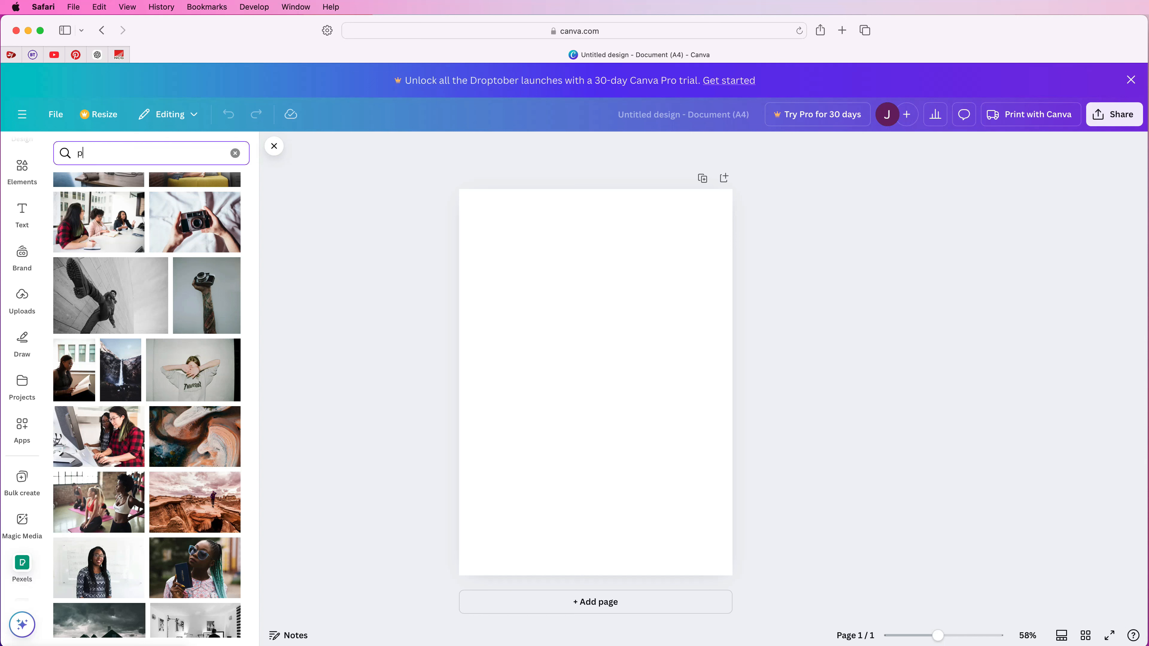
text(lants)
key(Return)
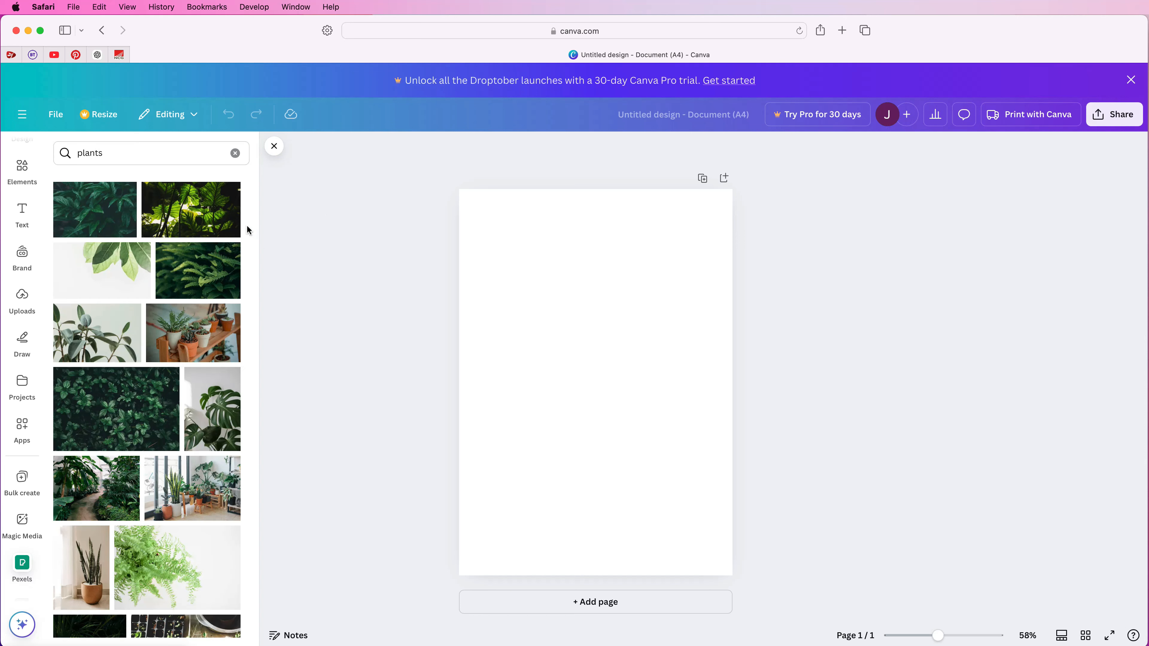
scroll(193, 341, down, 10)
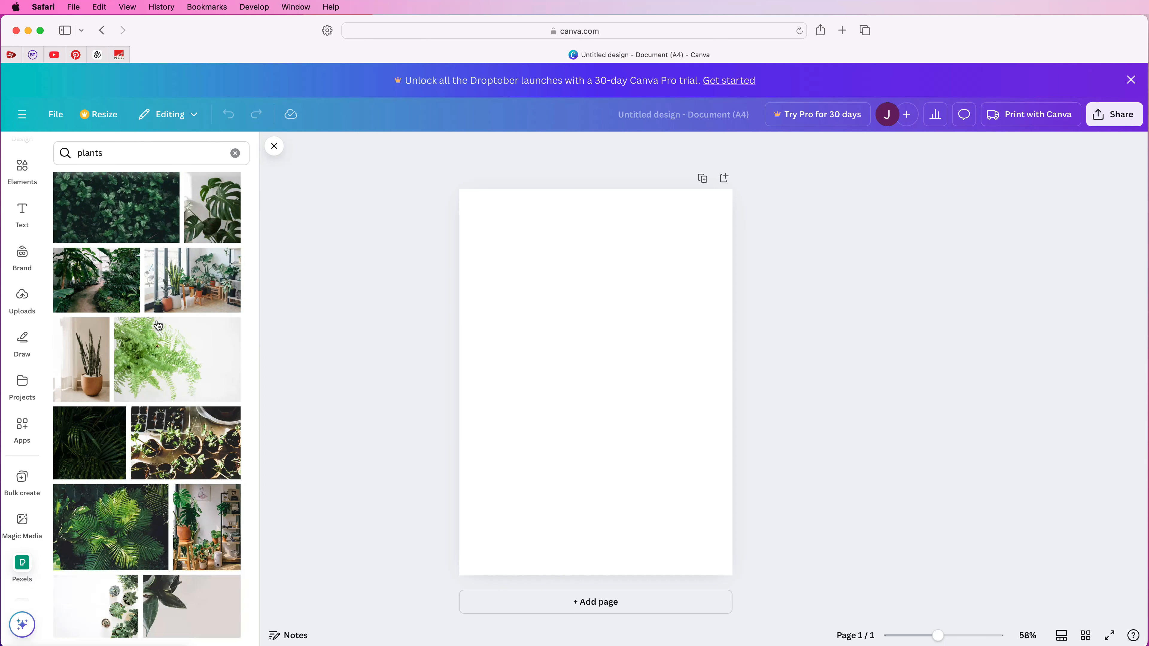
scroll(193, 341, down, 7)
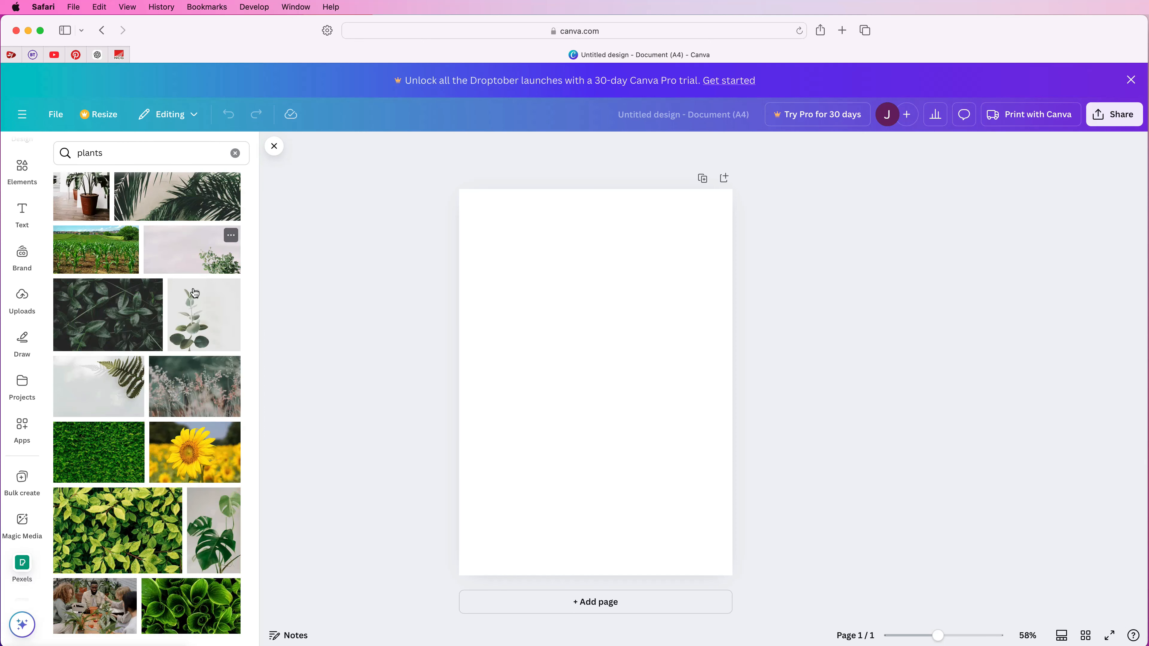
scroll(175, 383, down, 8)
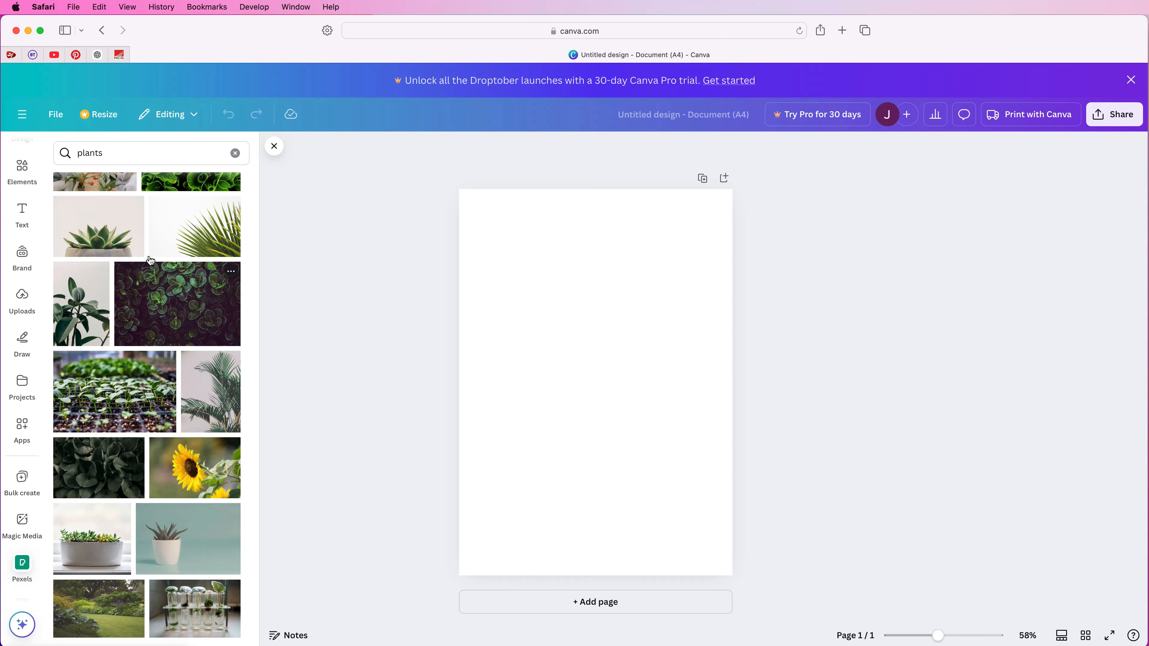
click(89, 223)
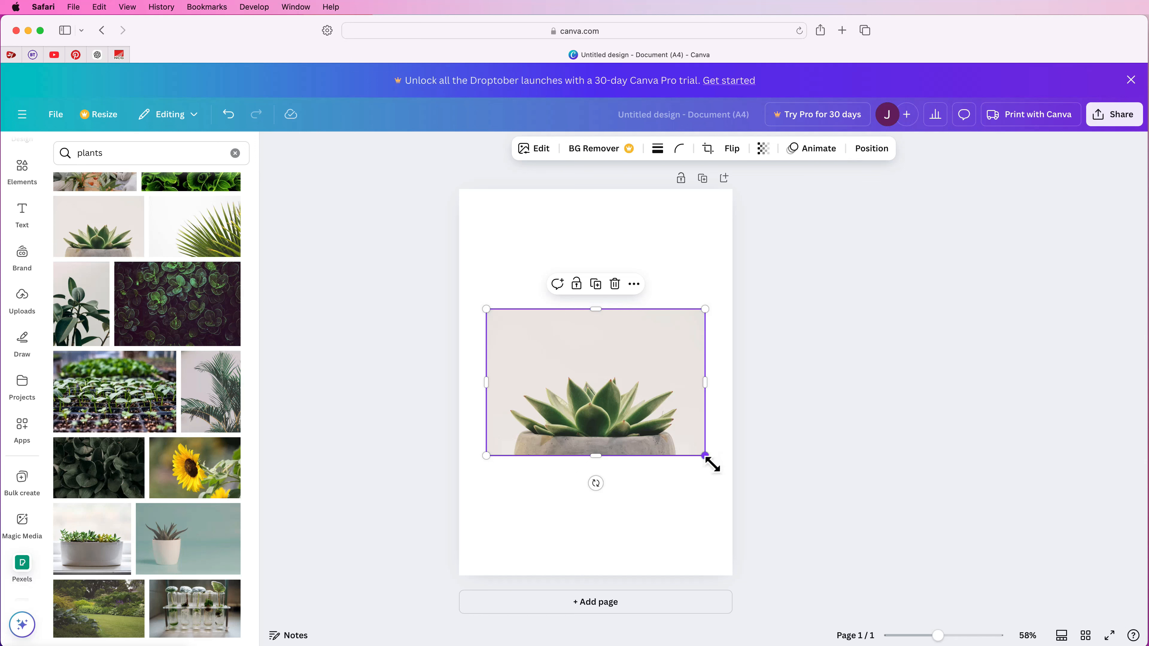
Enlarge the succulent photo to the full page width and align it with the page's bottom edge.
drag(712, 464, 733, 486)
drag(491, 478, 465, 499)
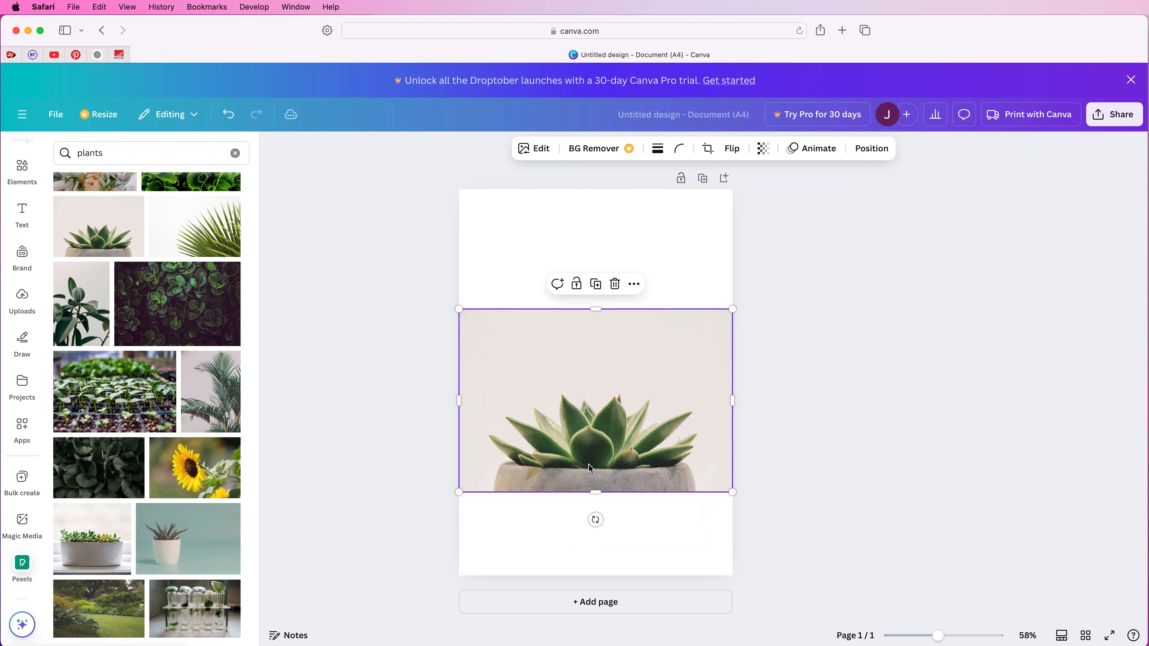
drag(590, 469, 597, 525)
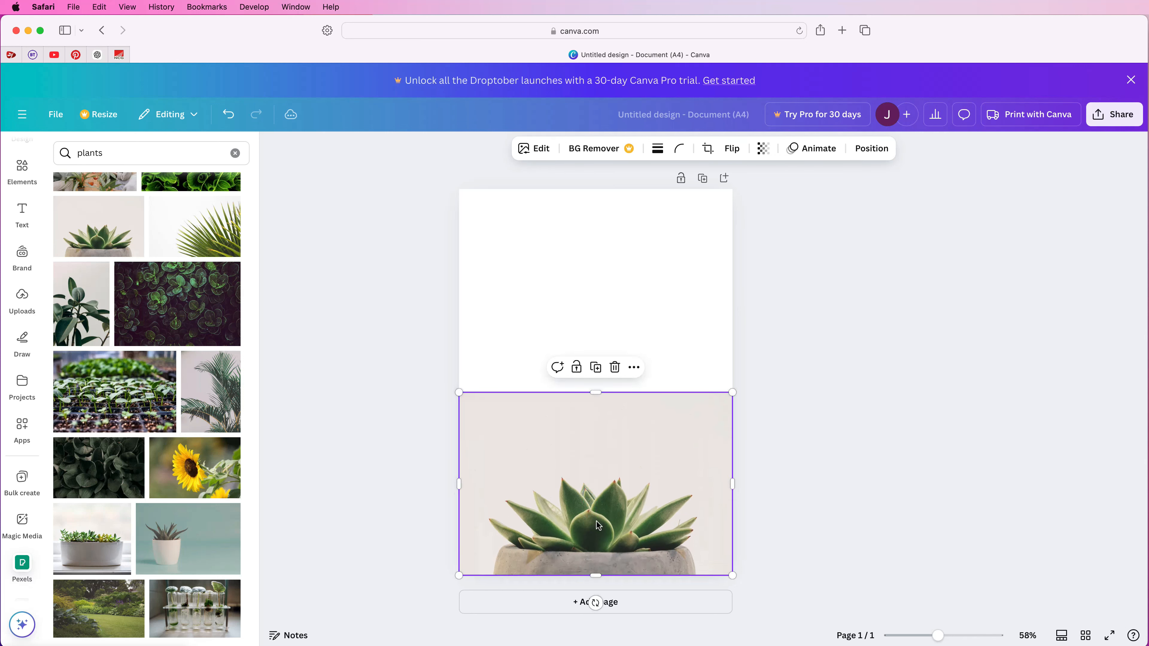
click(524, 257)
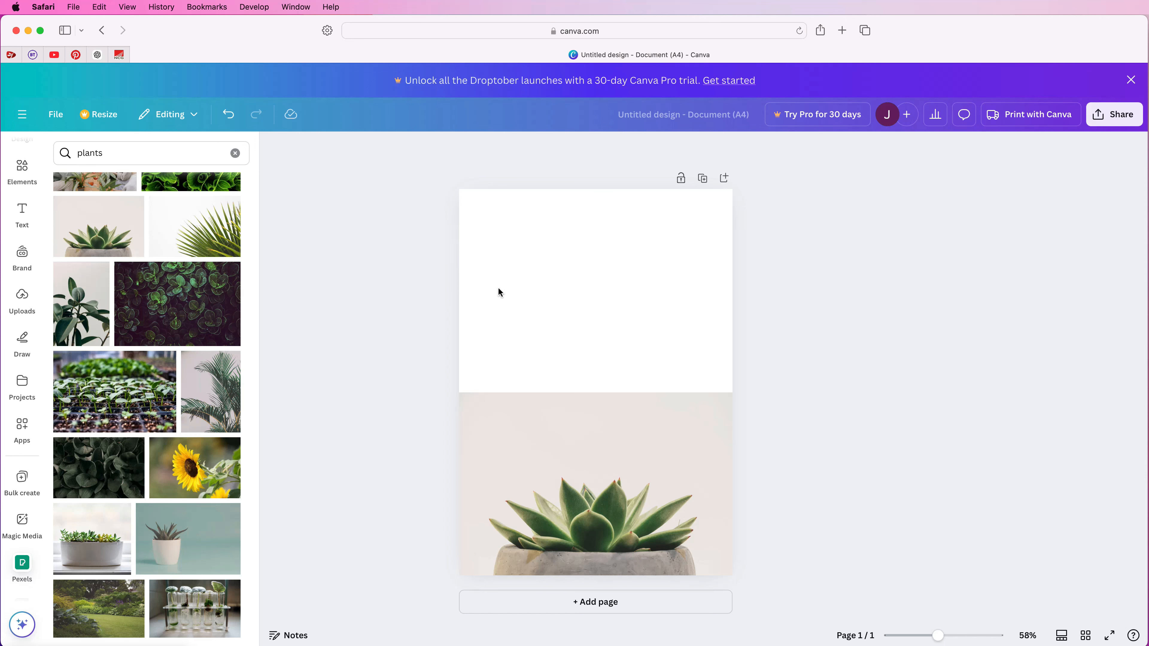
Add a plain square shape and enlarge it from the page's top-left corner to full width, ending just above the succulent.
click(22, 168)
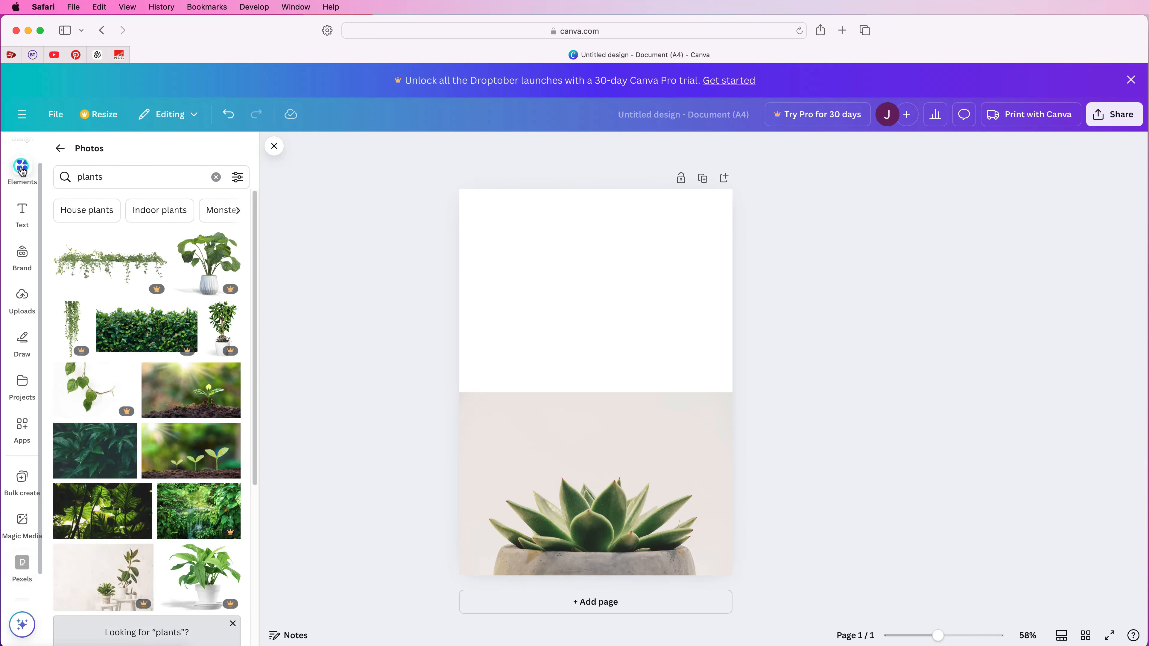
click(60, 151)
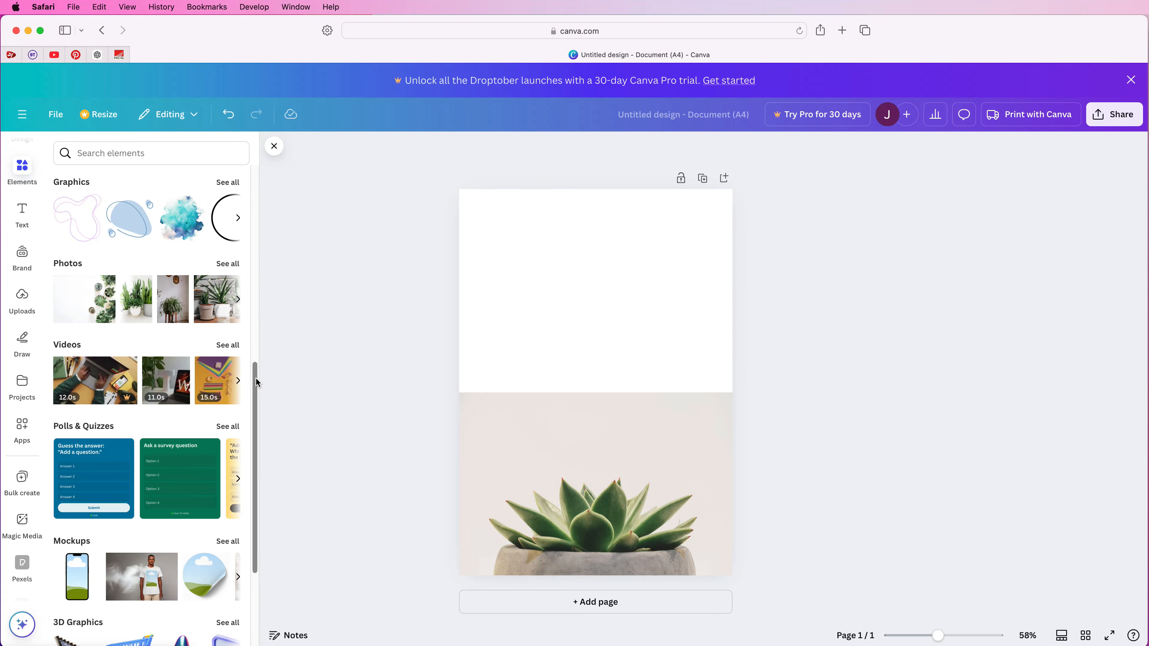
drag(256, 376, 290, 166)
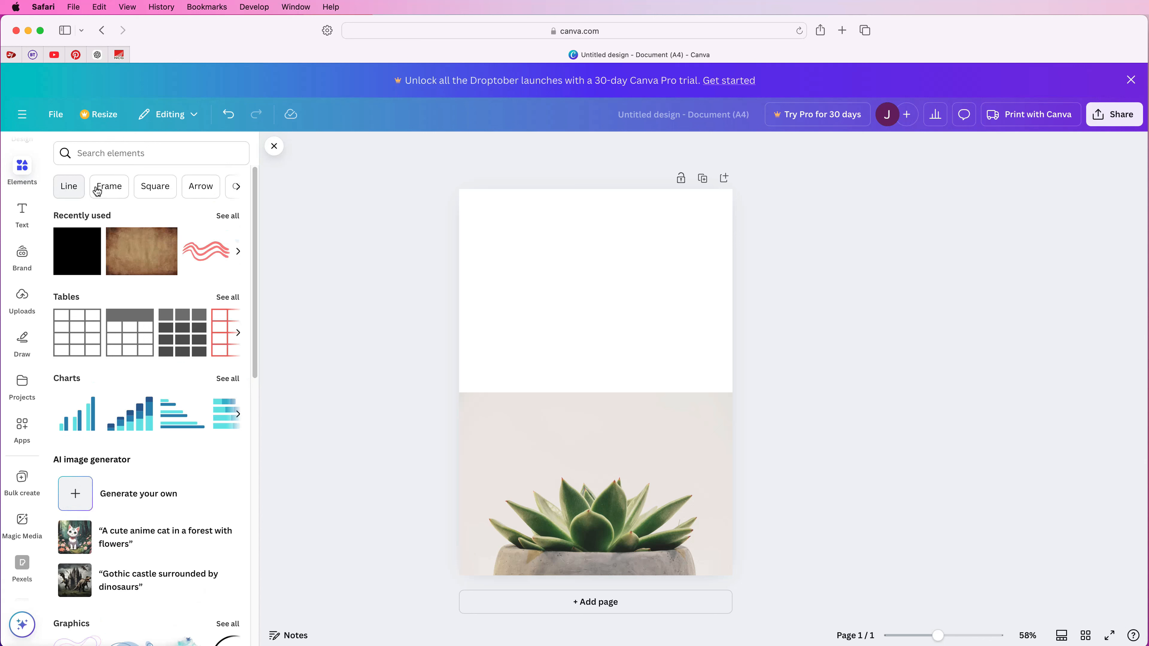
click(239, 187)
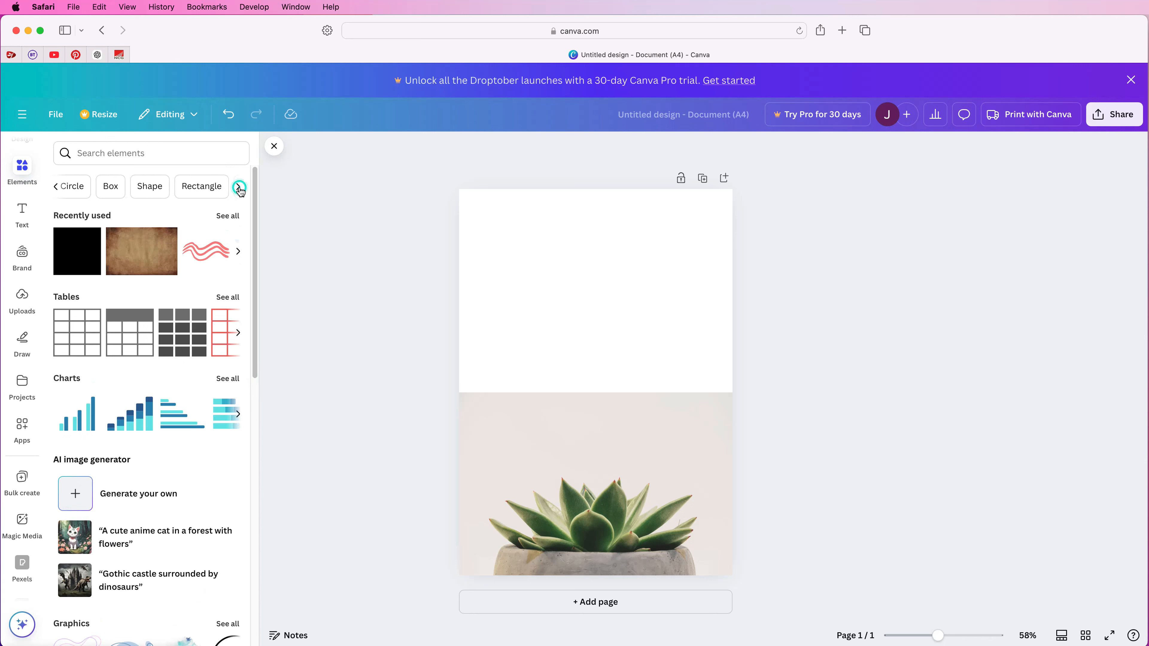
click(149, 190)
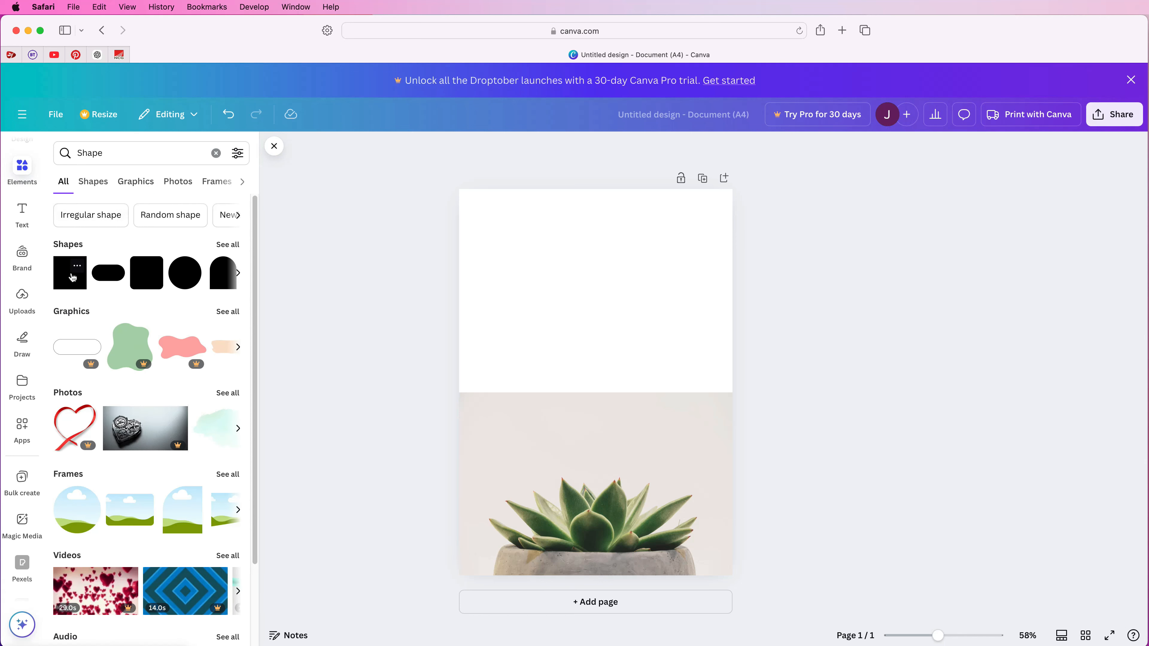
click(71, 278)
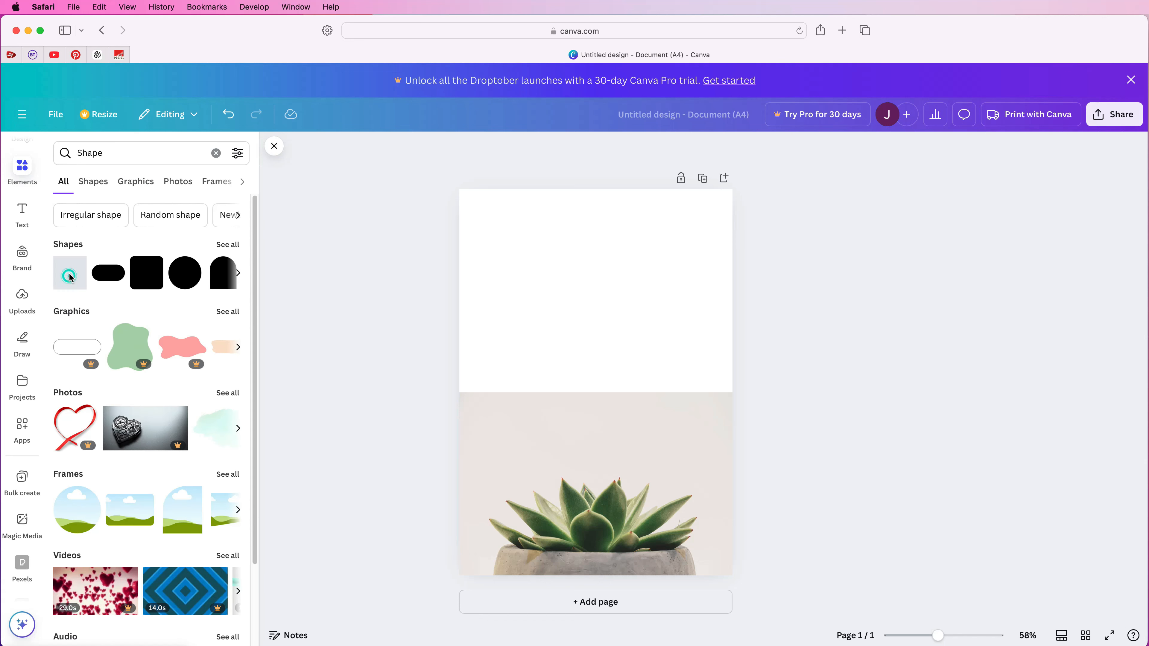
drag(589, 364, 490, 207)
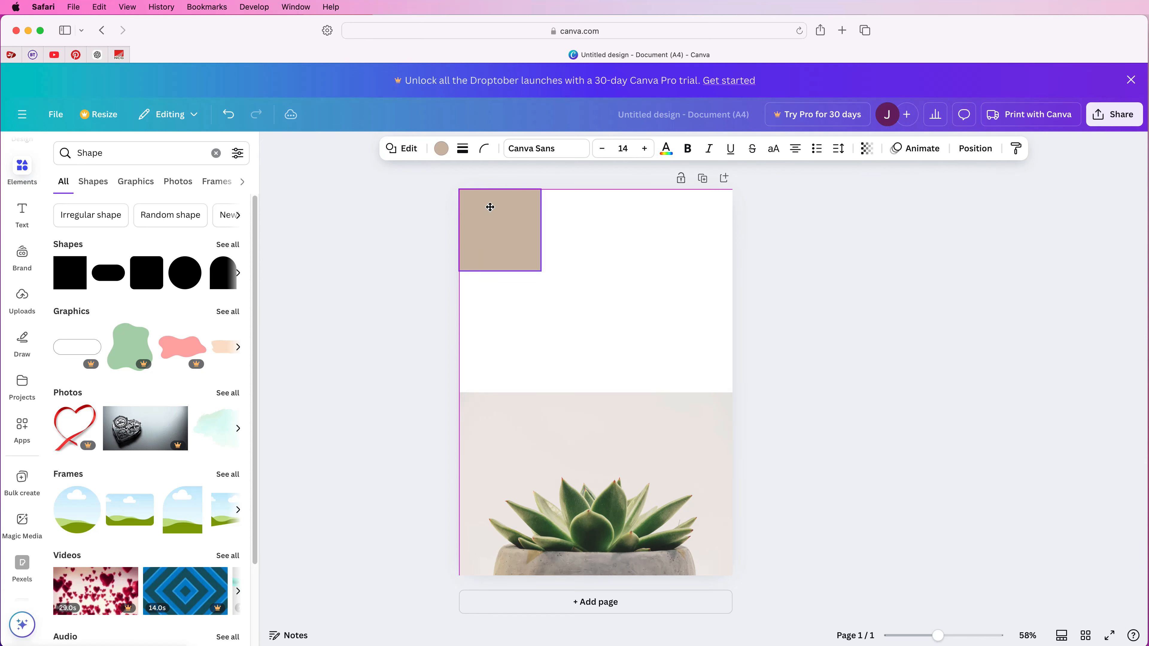
drag(542, 272, 738, 461)
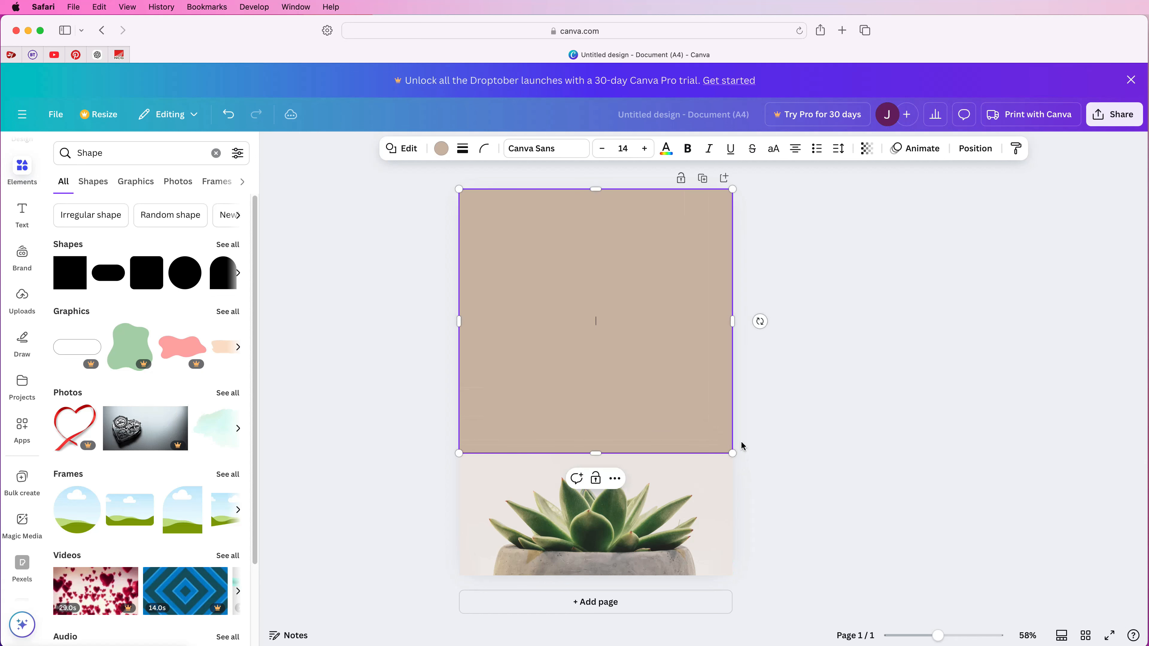
Recolour the square with the lightest beige from the succulent photo's colours so it blends with the photo background.
click(441, 149)
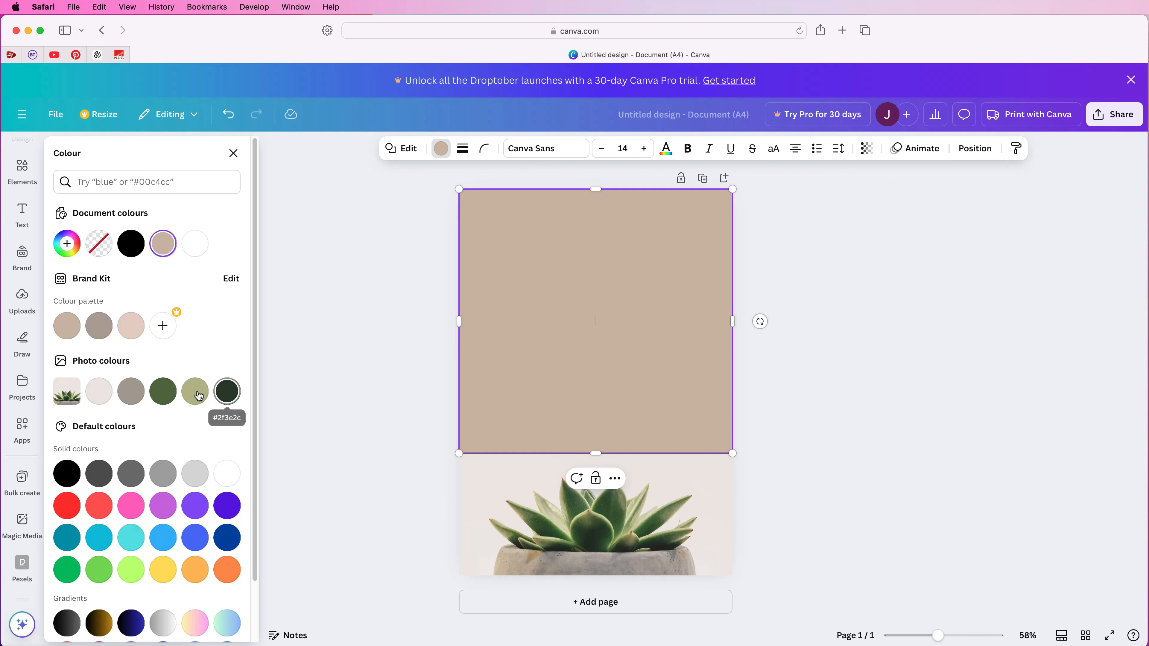
click(99, 393)
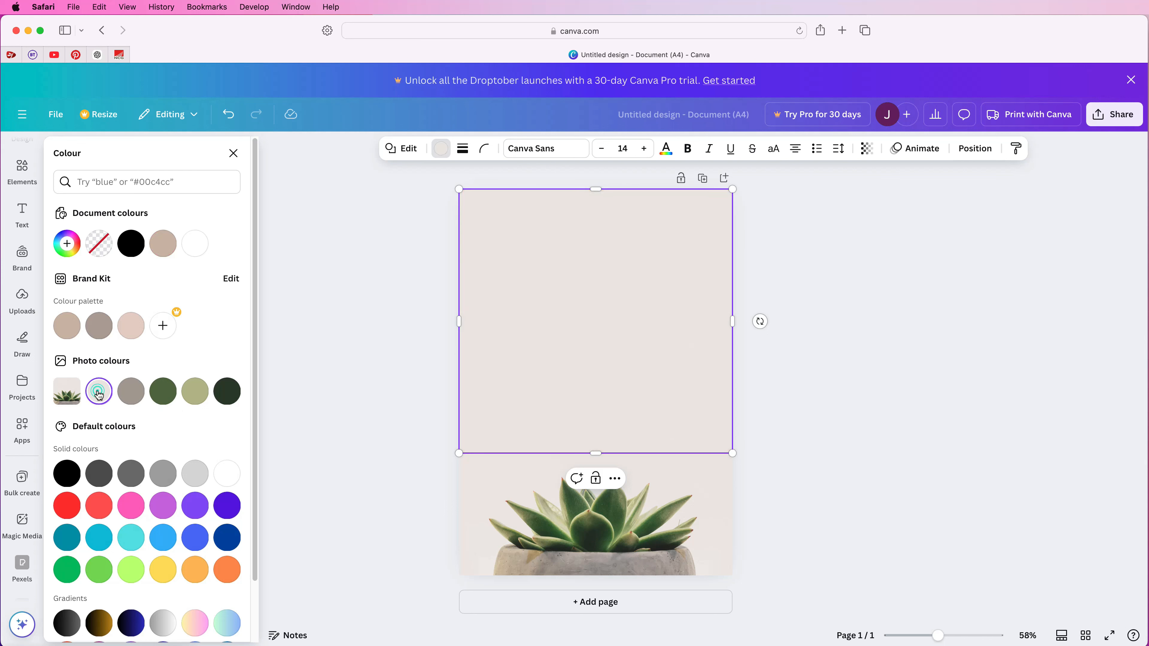
click(409, 384)
click(435, 484)
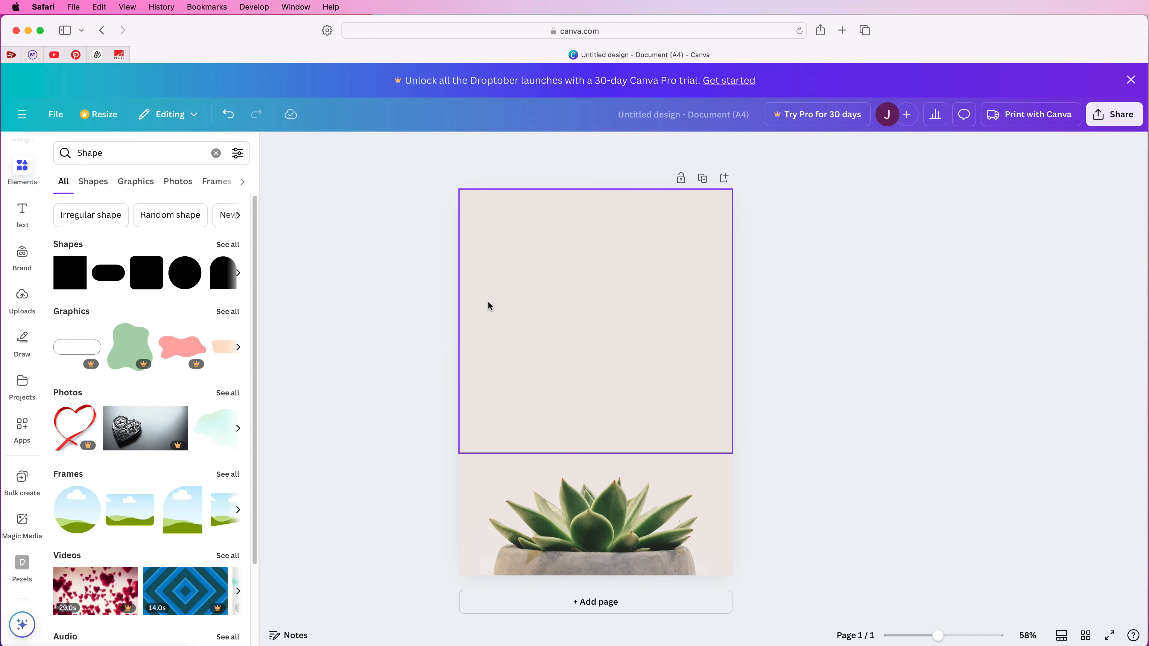
click(412, 403)
click(515, 373)
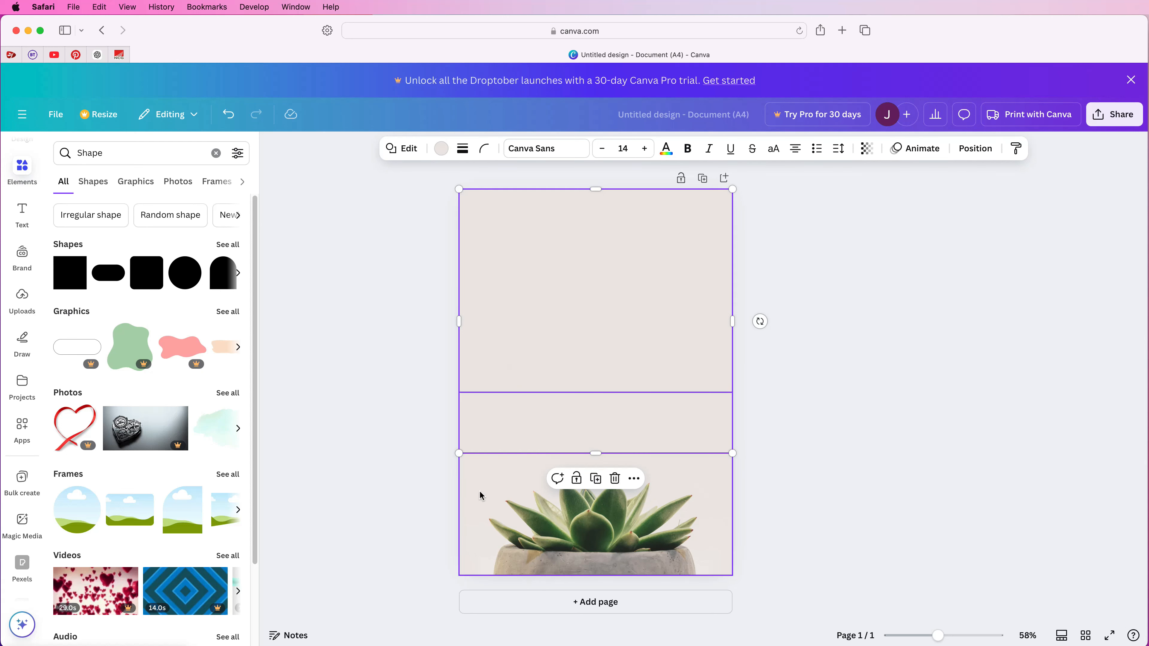
Group the beige square and the succulent photo into a single background object.
drag(404, 491, 534, 433)
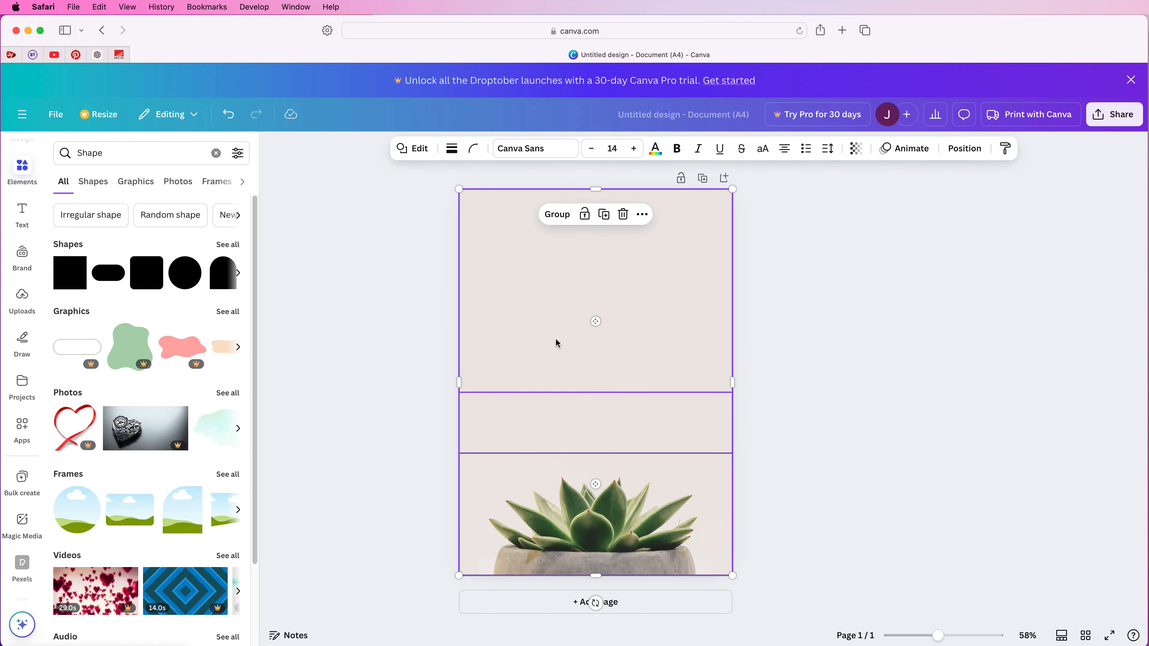
click(555, 216)
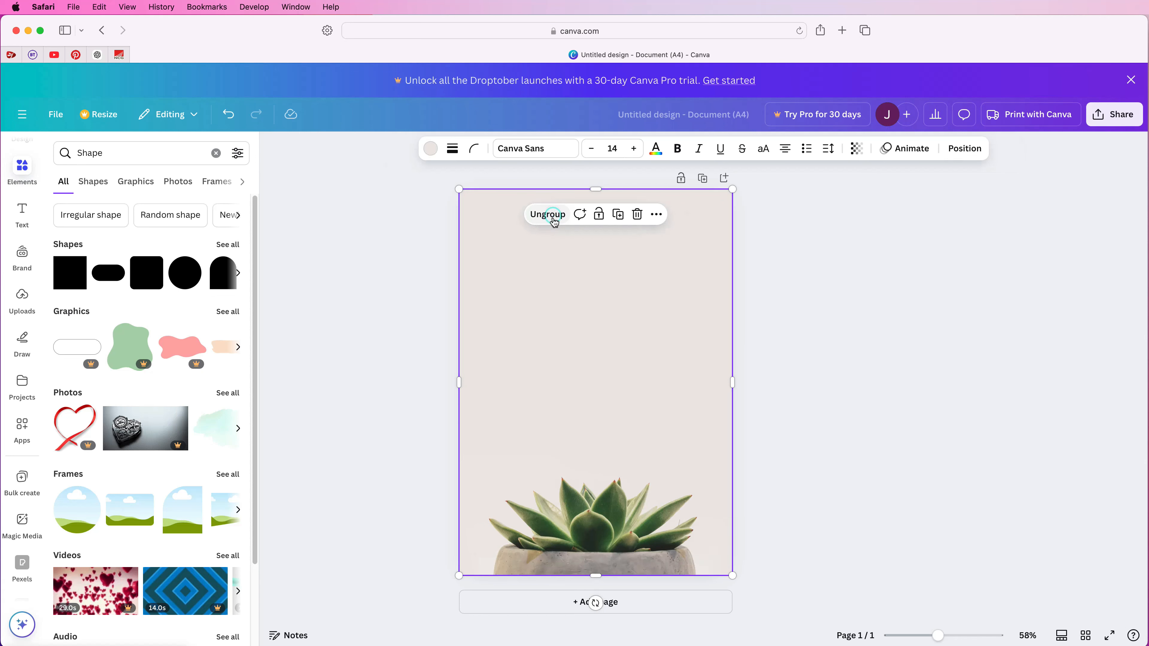
mouse_move(525, 400)
mouse_down()
mouse_move(507, 370)
mouse_move(526, 402)
mouse_up()
click(372, 365)
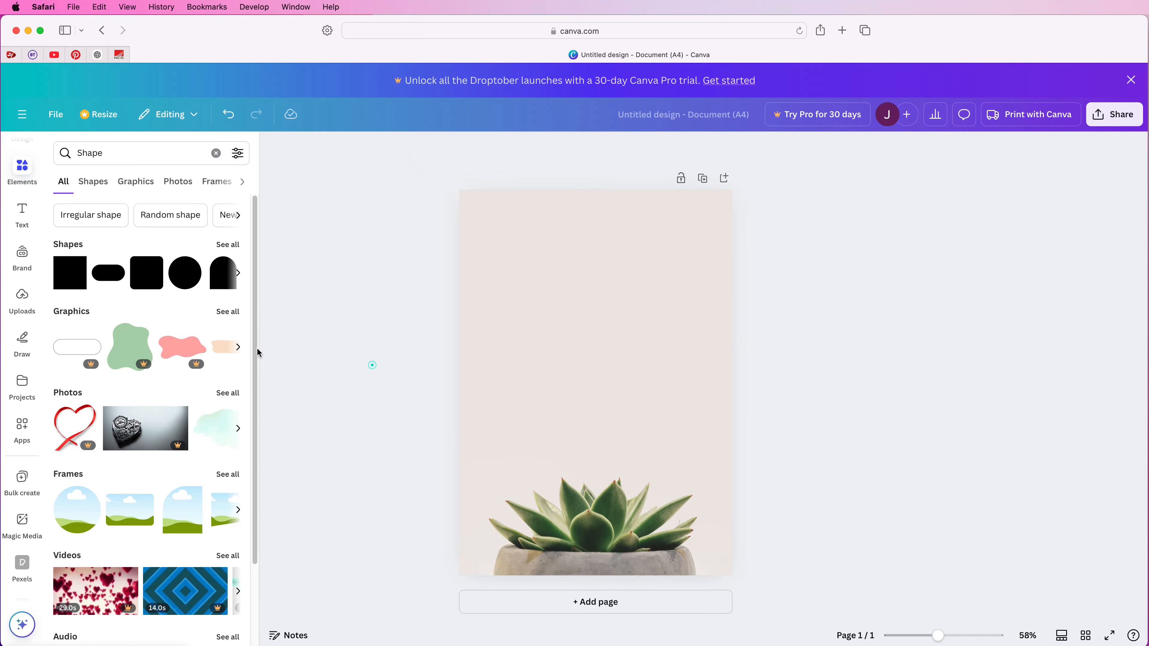
click(23, 213)
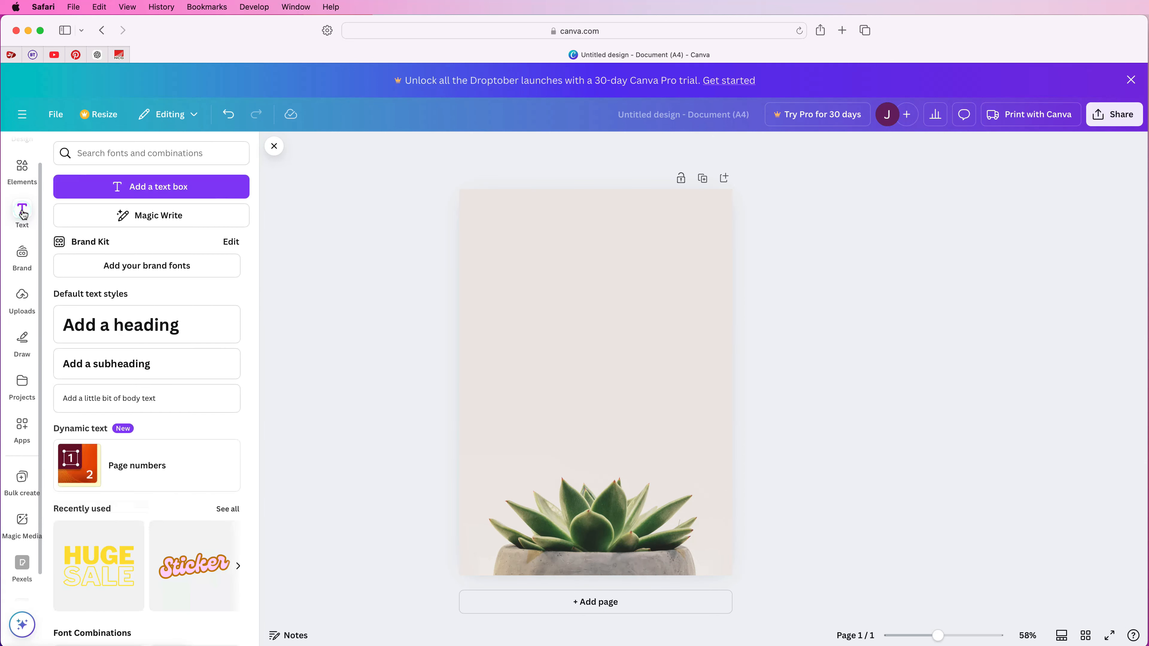
click(145, 328)
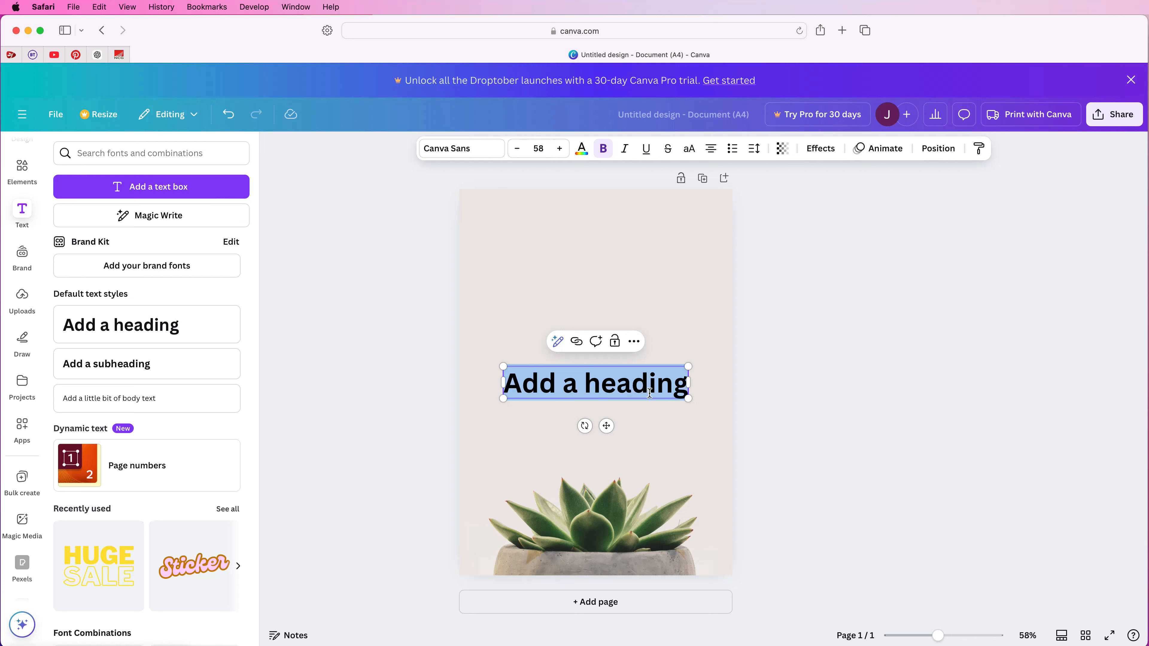
text(type)
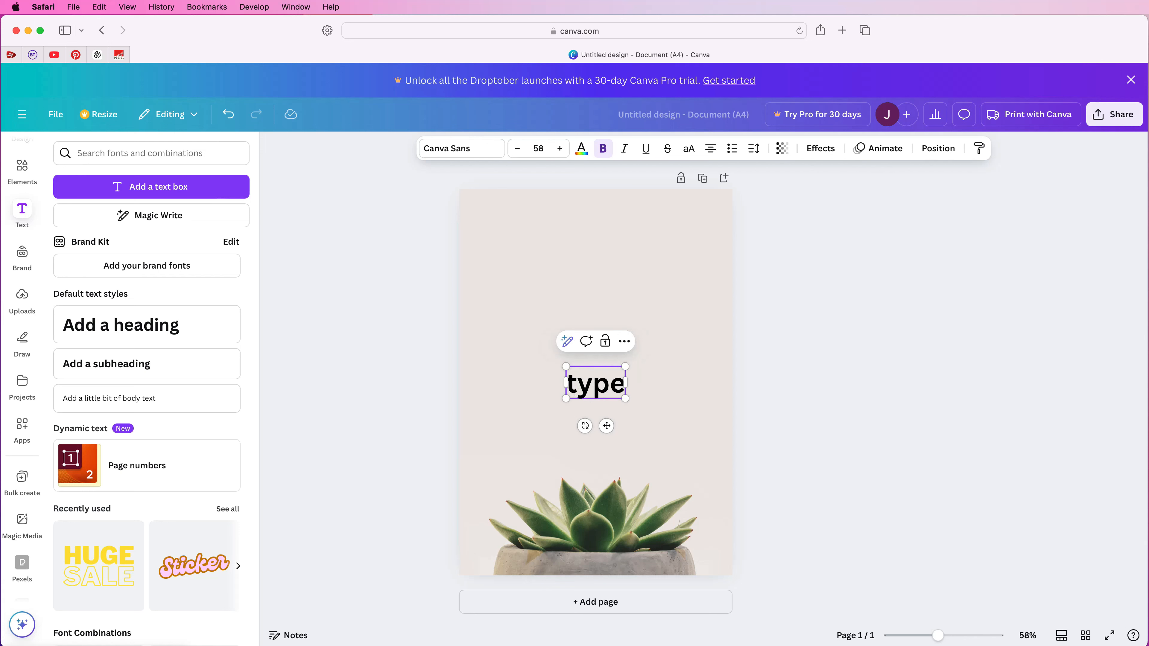
click(775, 350)
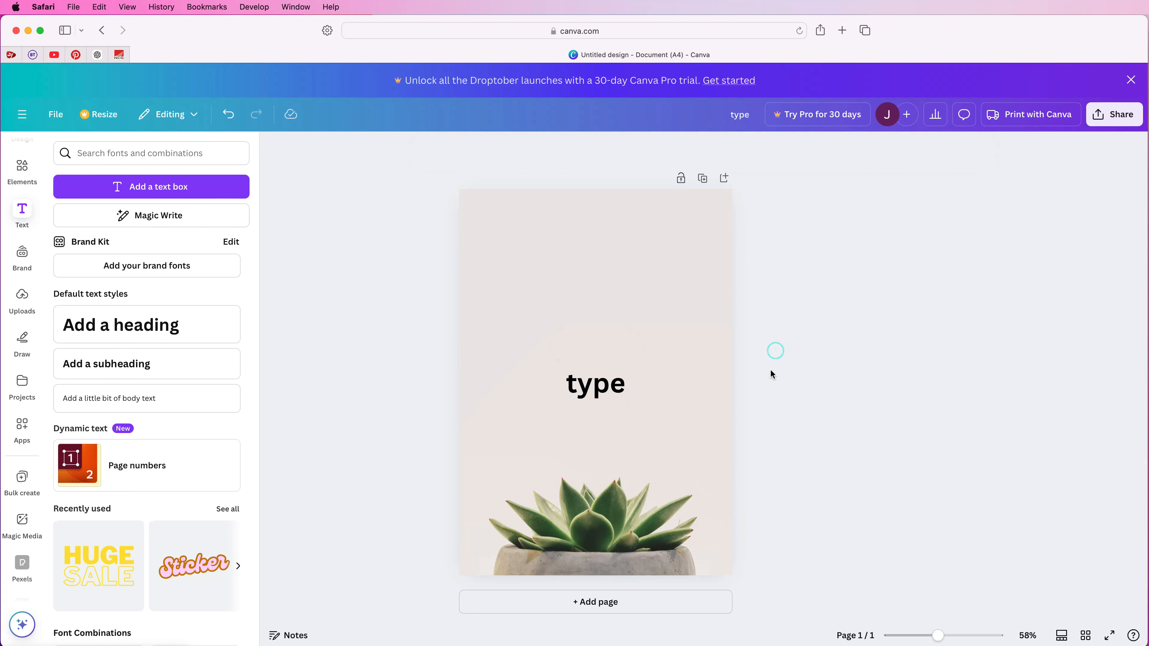
click(594, 385)
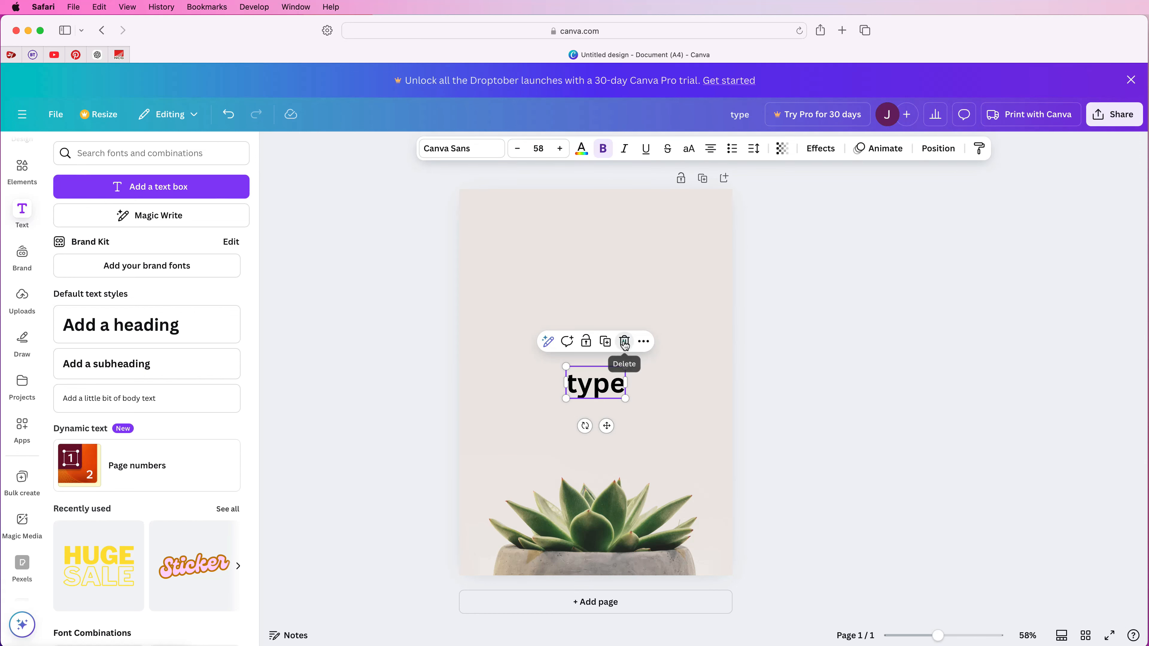
click(623, 342)
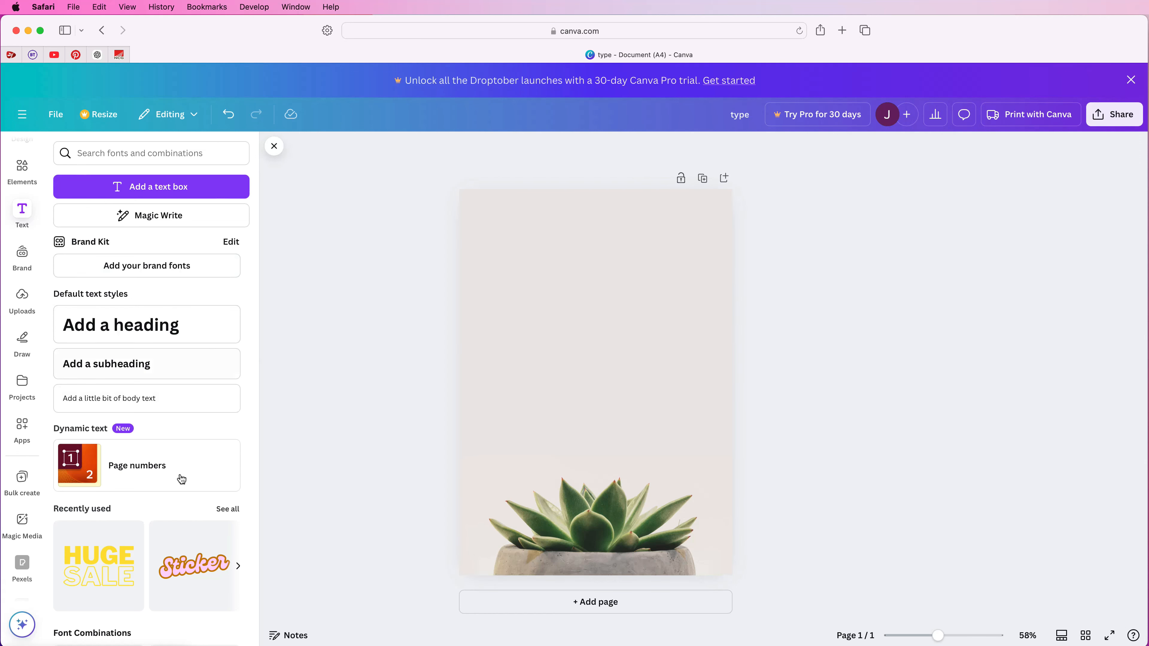
Add the recently used "HUGE SALE" text combination and place it centred in the upper half of the page.
scroll(142, 457, down, 5)
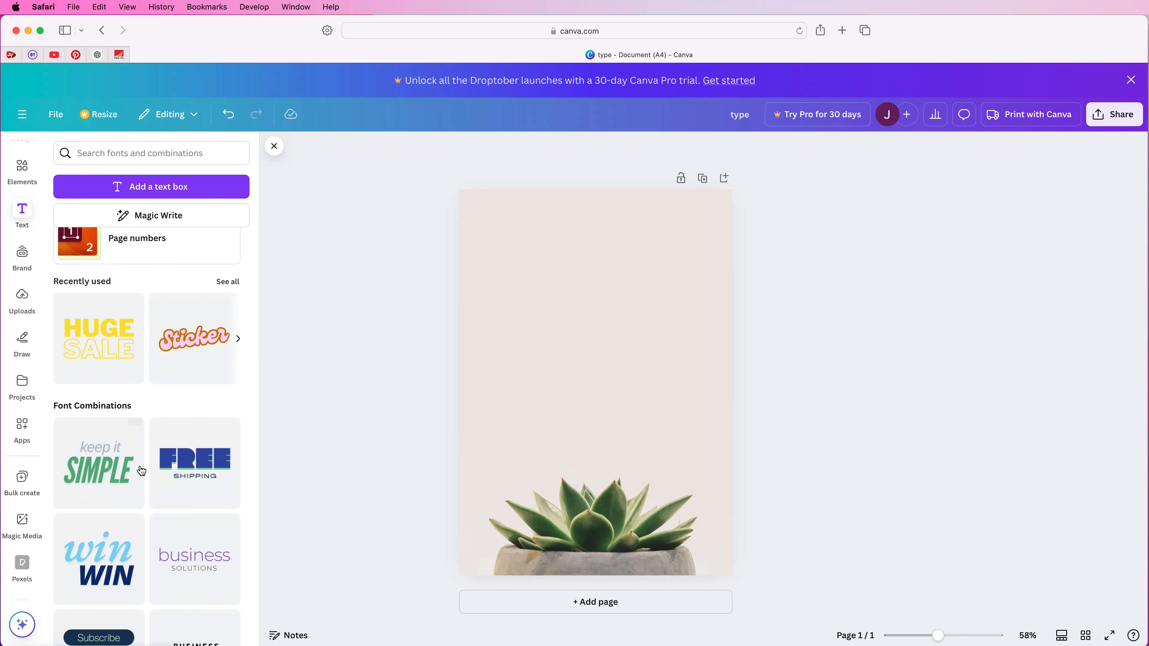
scroll(142, 473, down, 7)
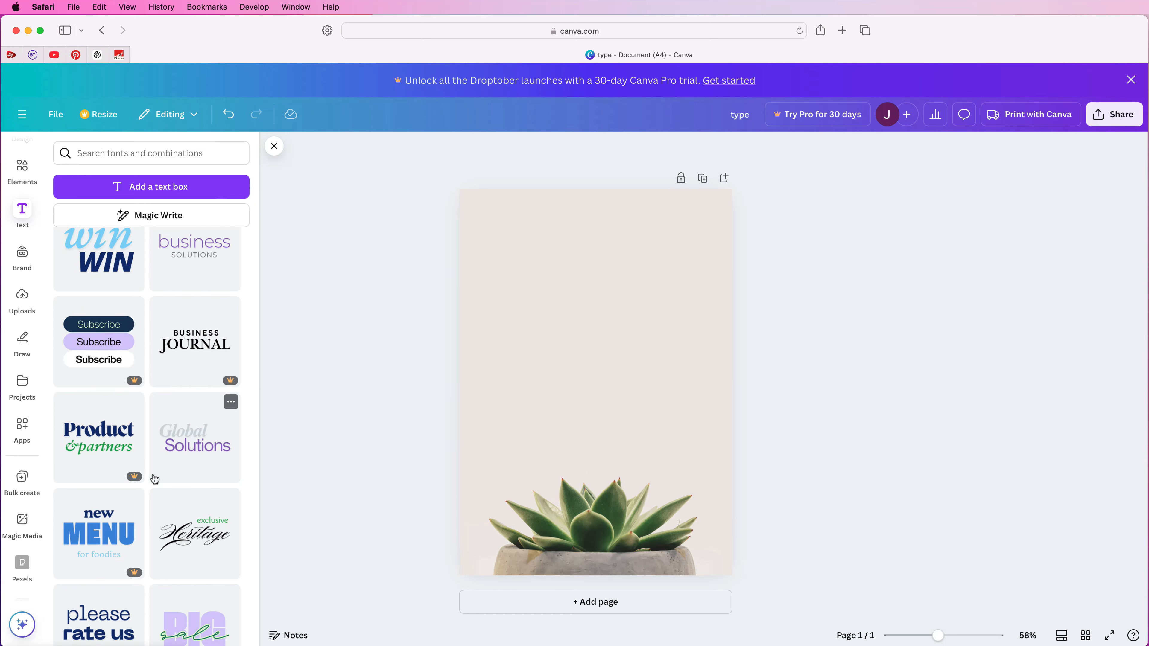
scroll(155, 478, down, 7)
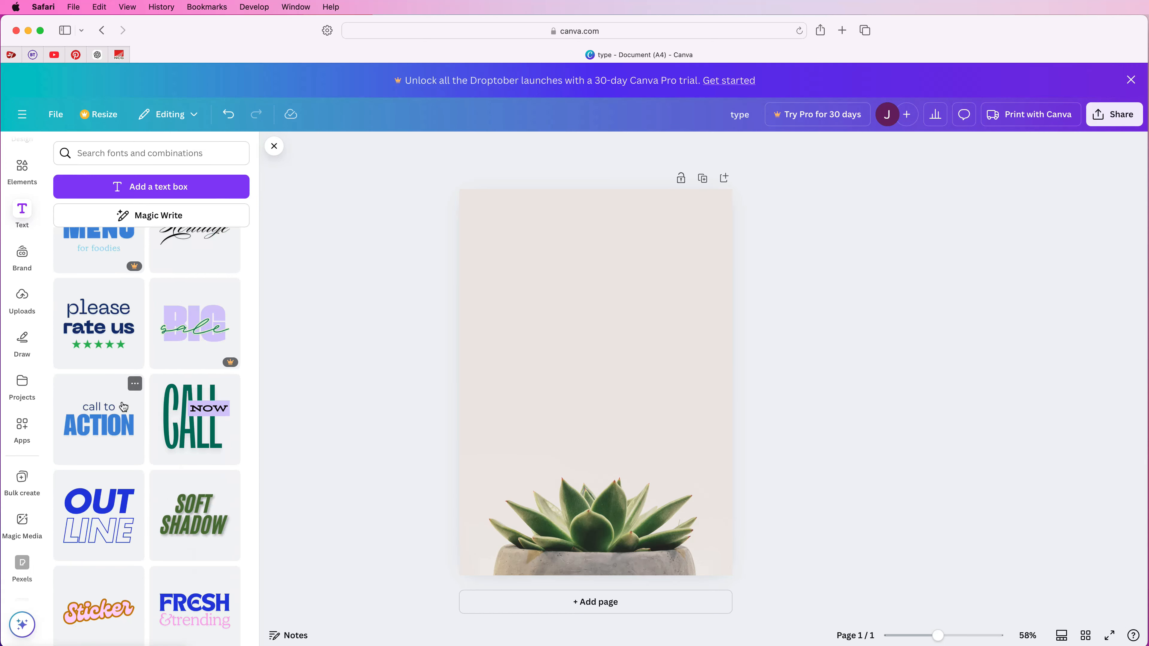
scroll(101, 331, up, 10)
click(98, 343)
drag(607, 423, 608, 349)
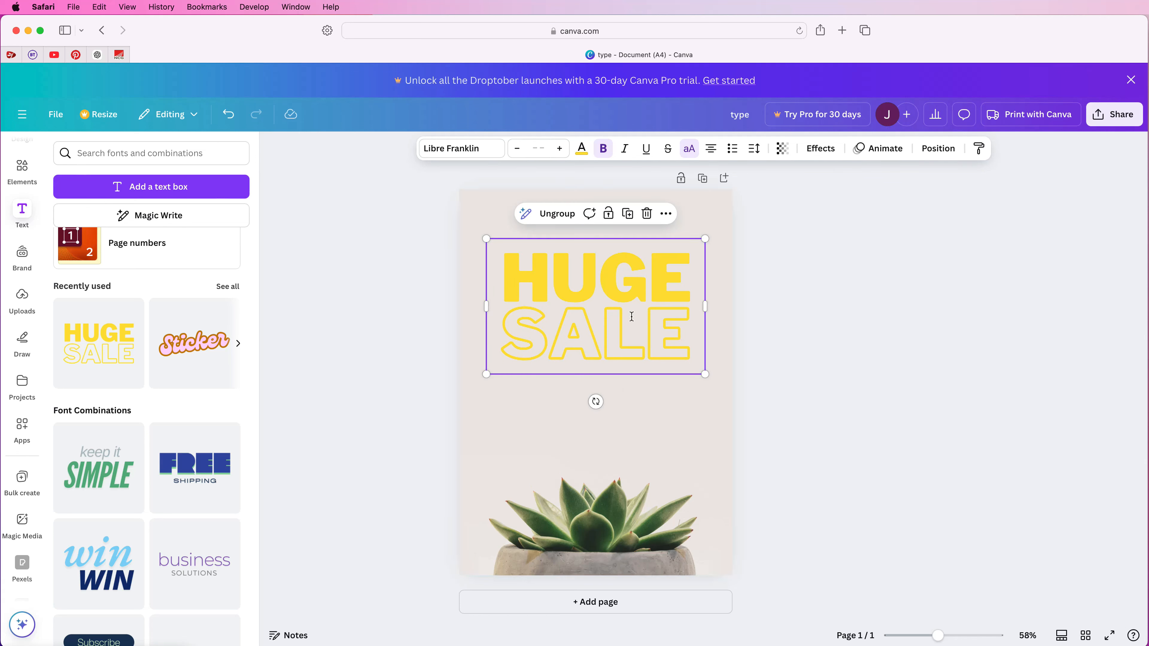
Recolour HUGE with the mid green and SALE with the light olive green from the succulent photo's colours.
click(608, 281)
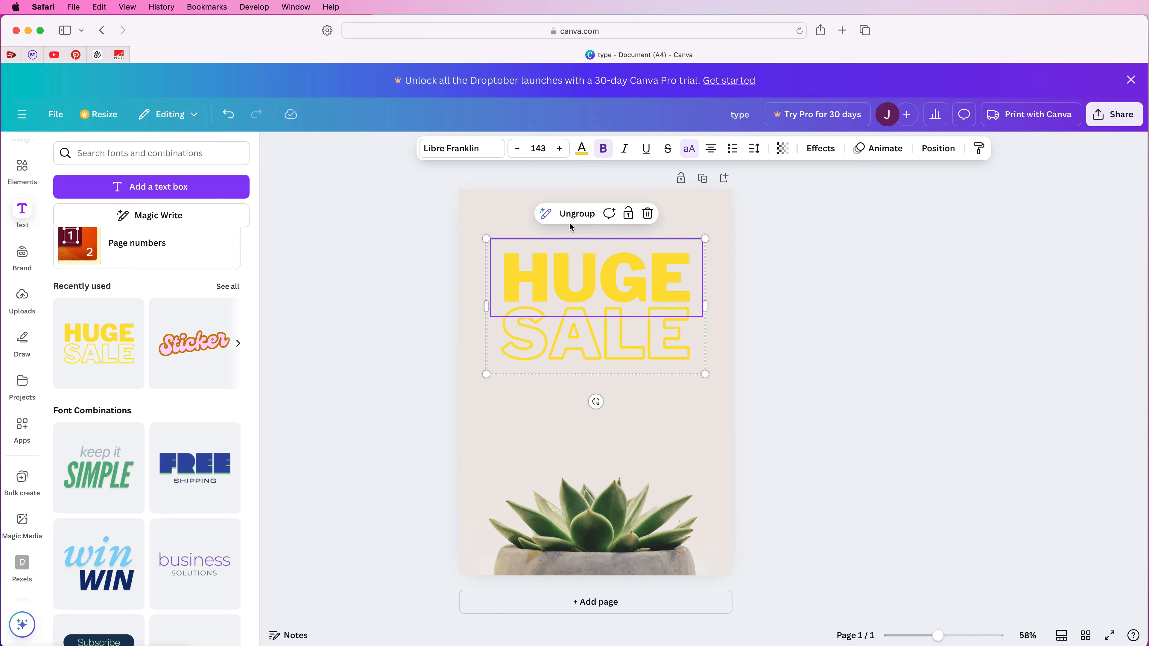
click(581, 150)
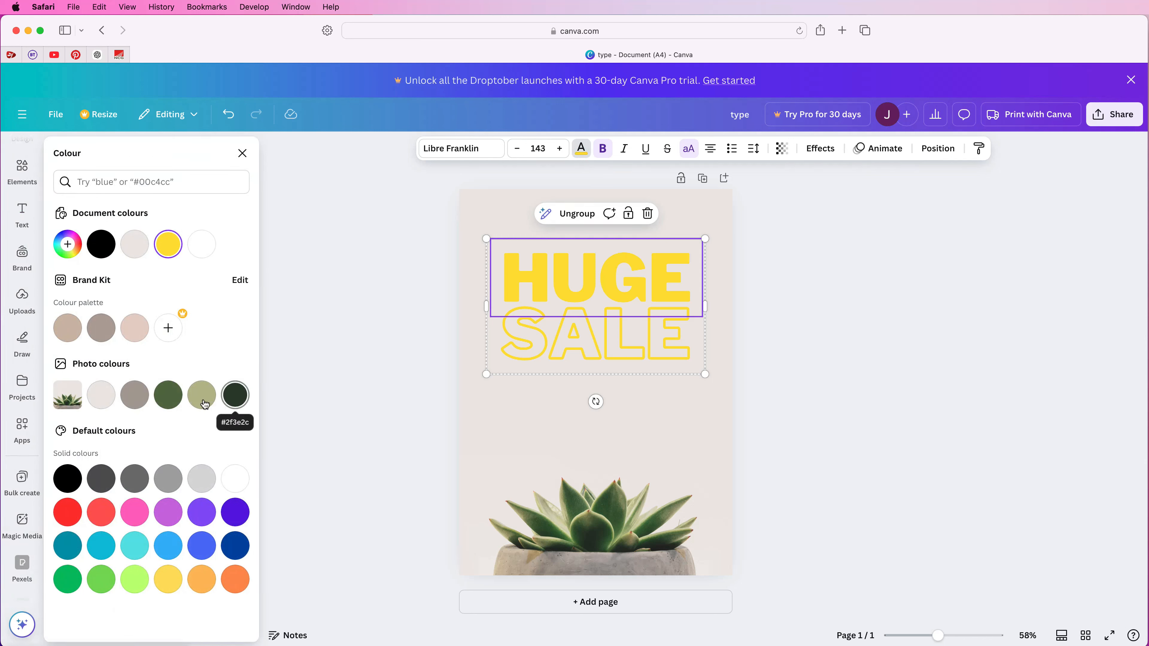
click(172, 400)
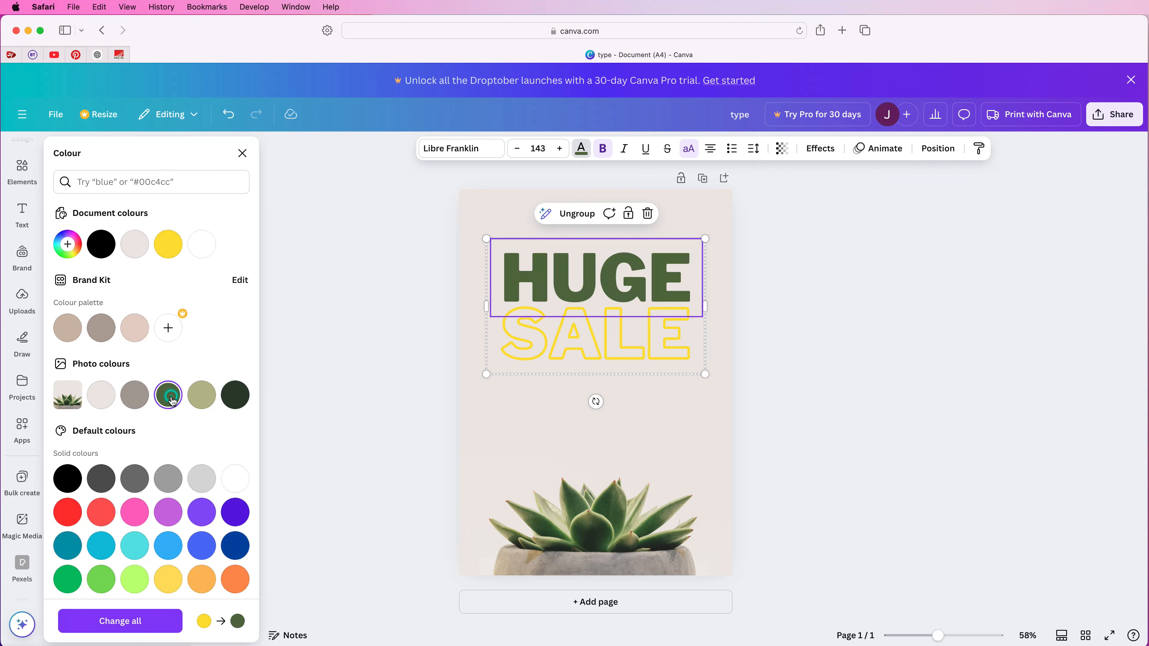
click(554, 343)
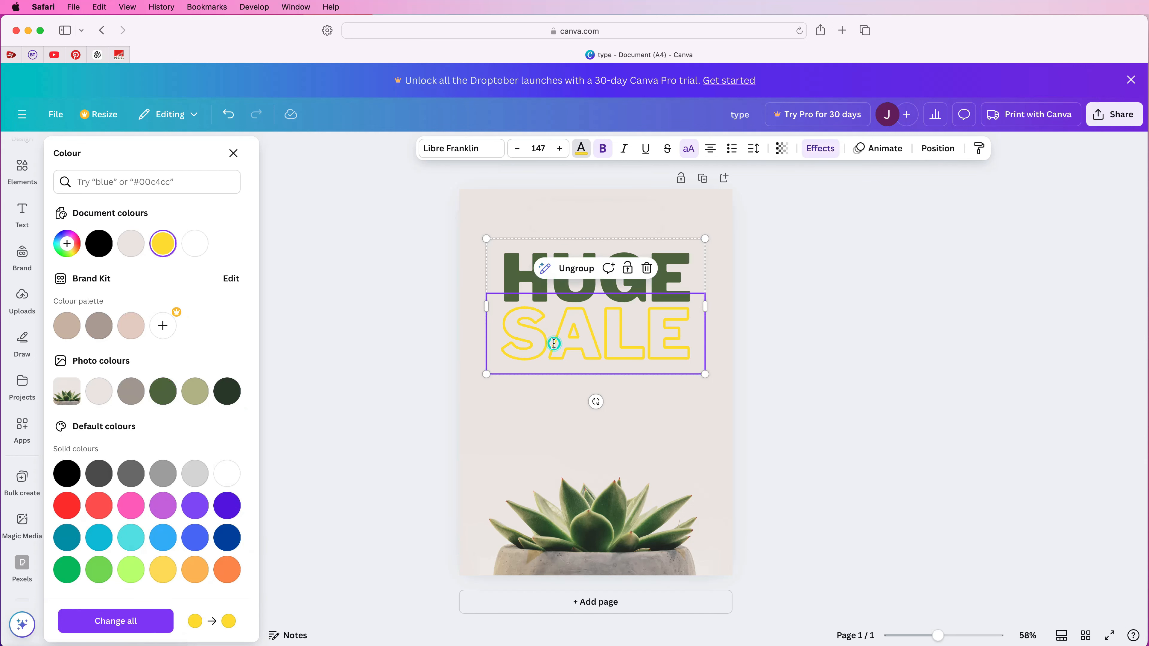
click(196, 395)
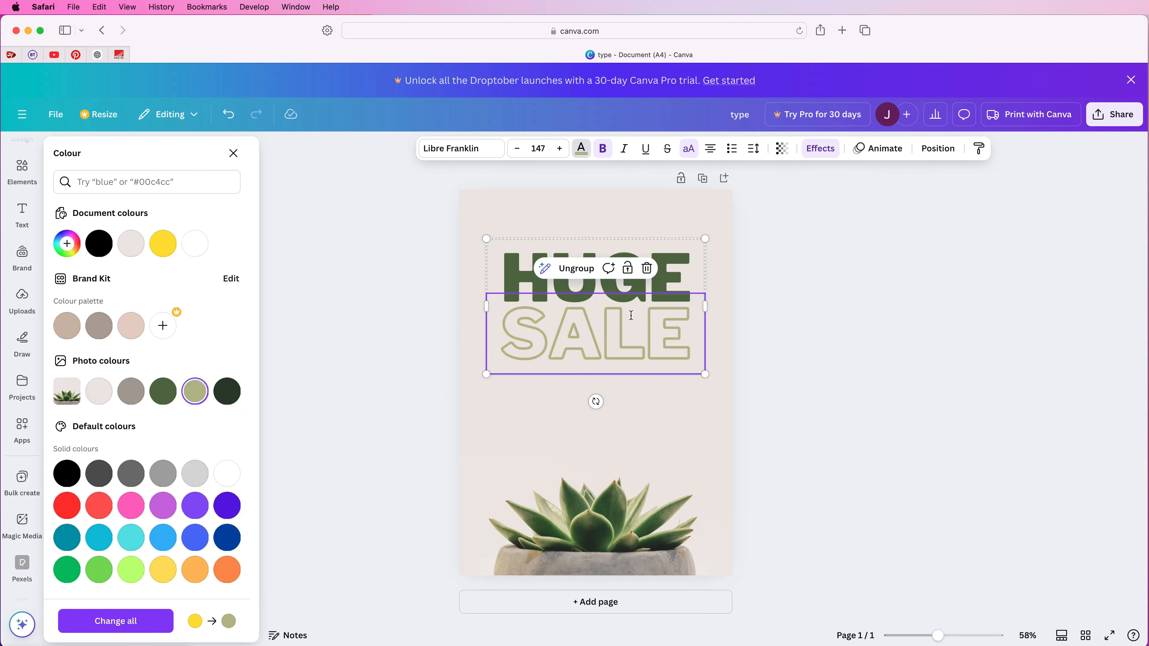
Duplicate the HUGE SALE group directly below the original and ungroup the copy.
click(665, 282)
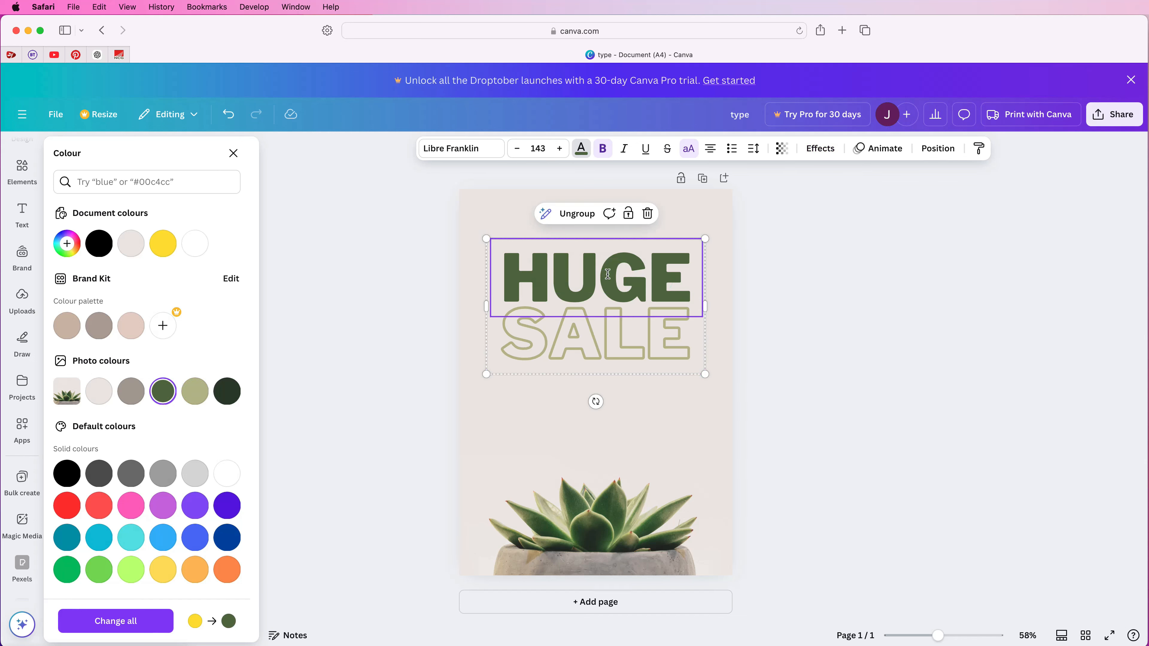
drag(606, 273, 612, 395)
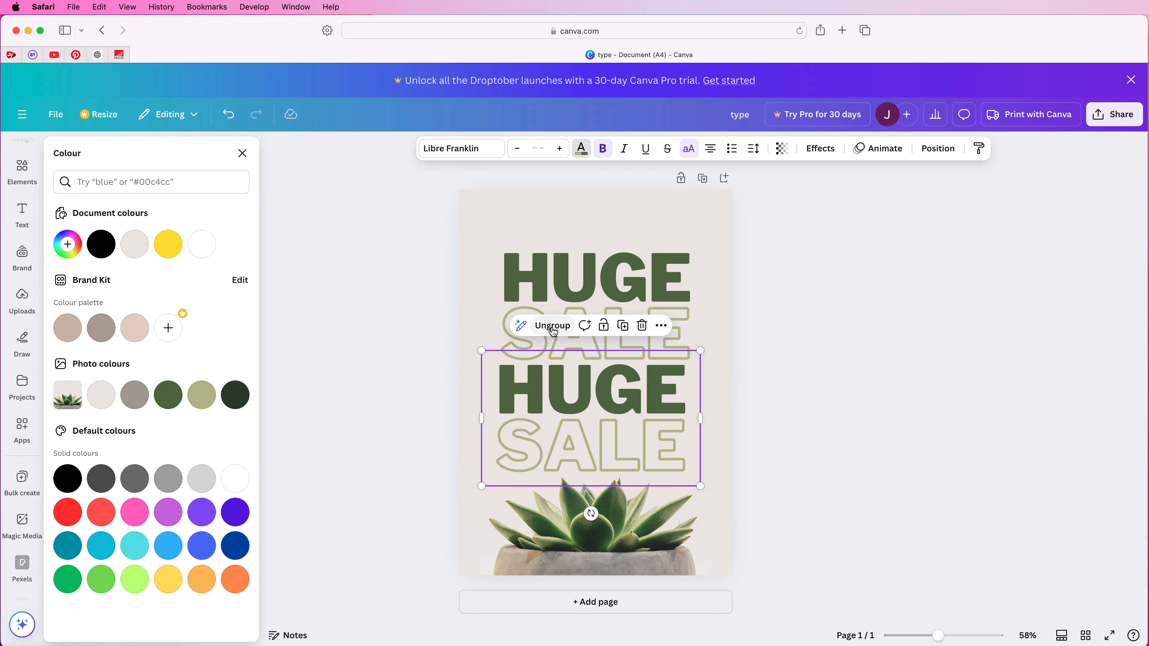
click(699, 452)
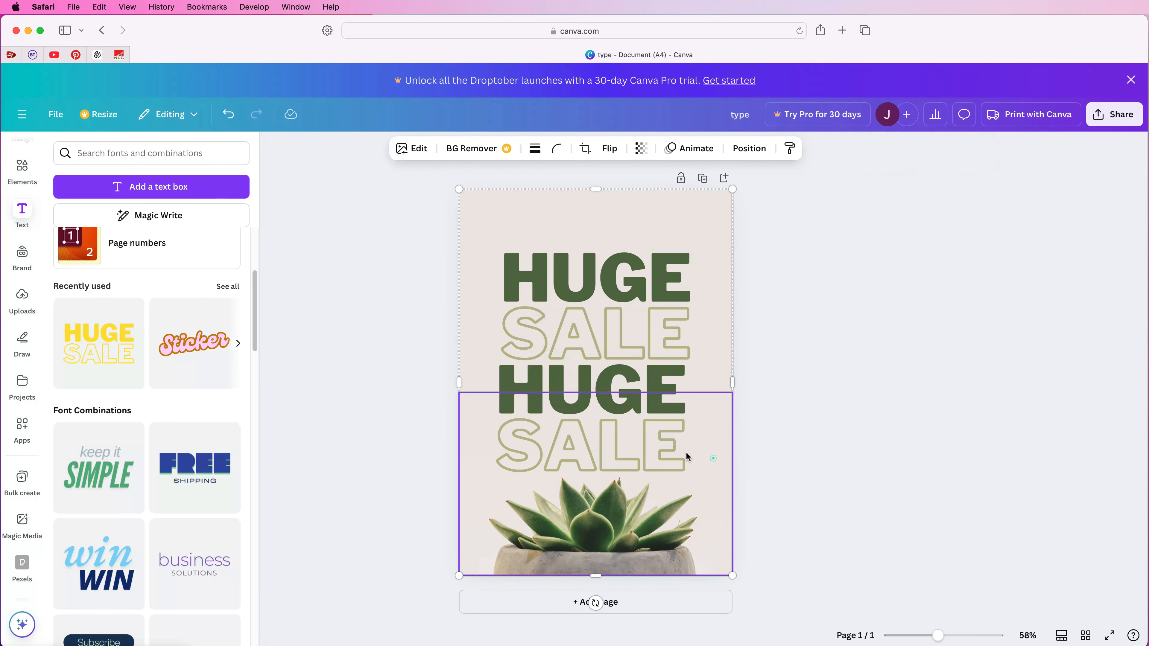
Delete the copied SALE text and centre the copied HUGE text below the original group.
click(610, 447)
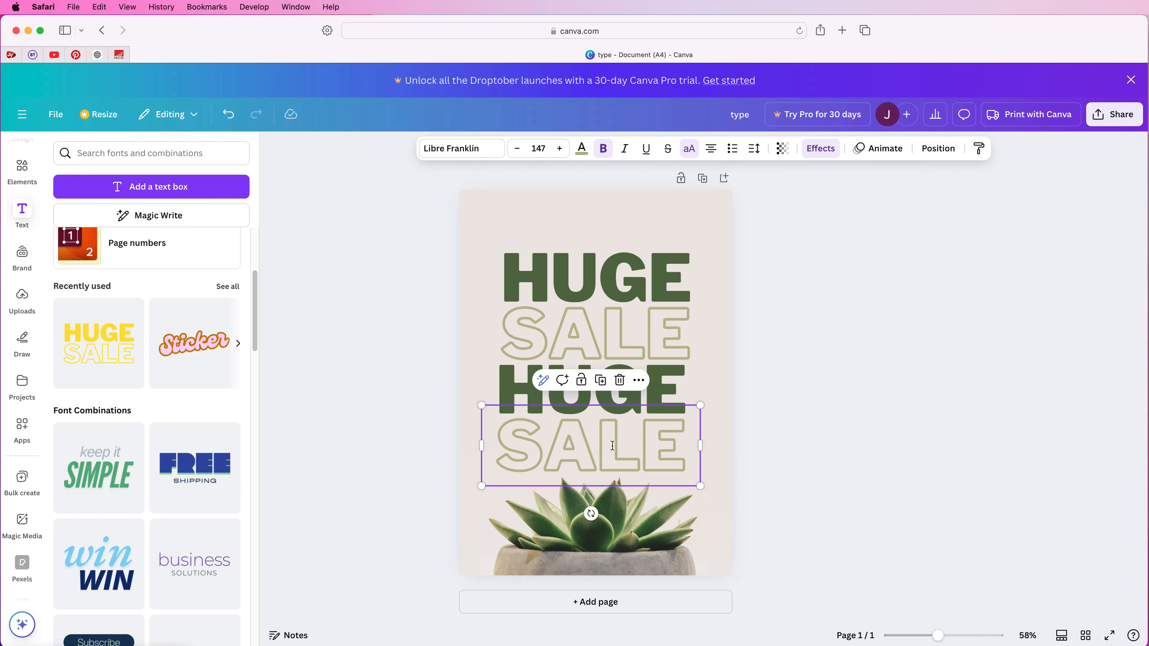
key(Delete)
mouse_move(603, 397)
mouse_down()
mouse_move(604, 429)
mouse_move(608, 415)
mouse_up()
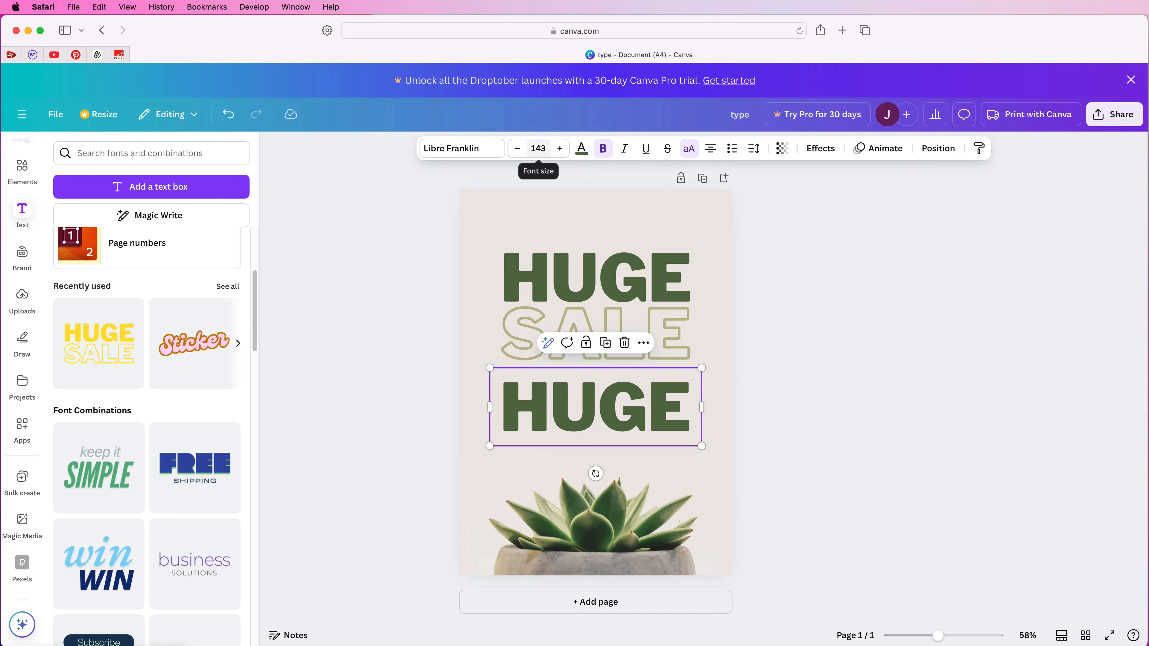
Set the copied HUGE text to size 30, replace its wording with "UP TO 50% OFF" and move it slightly lower.
click(537, 149)
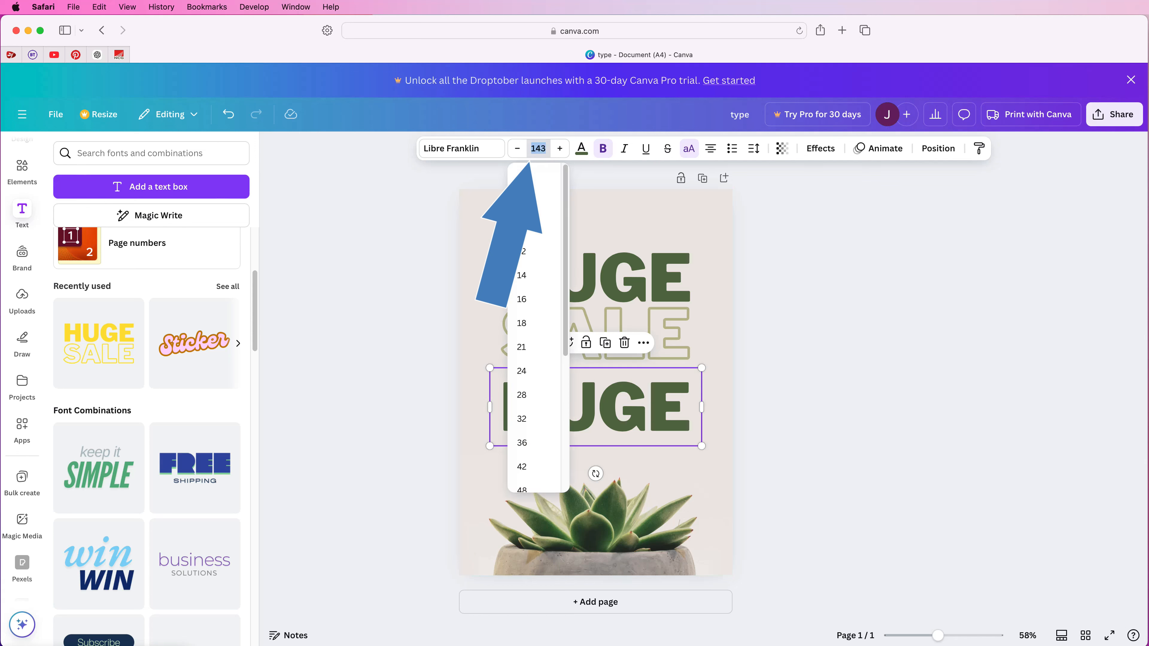
text(30)
key(Return)
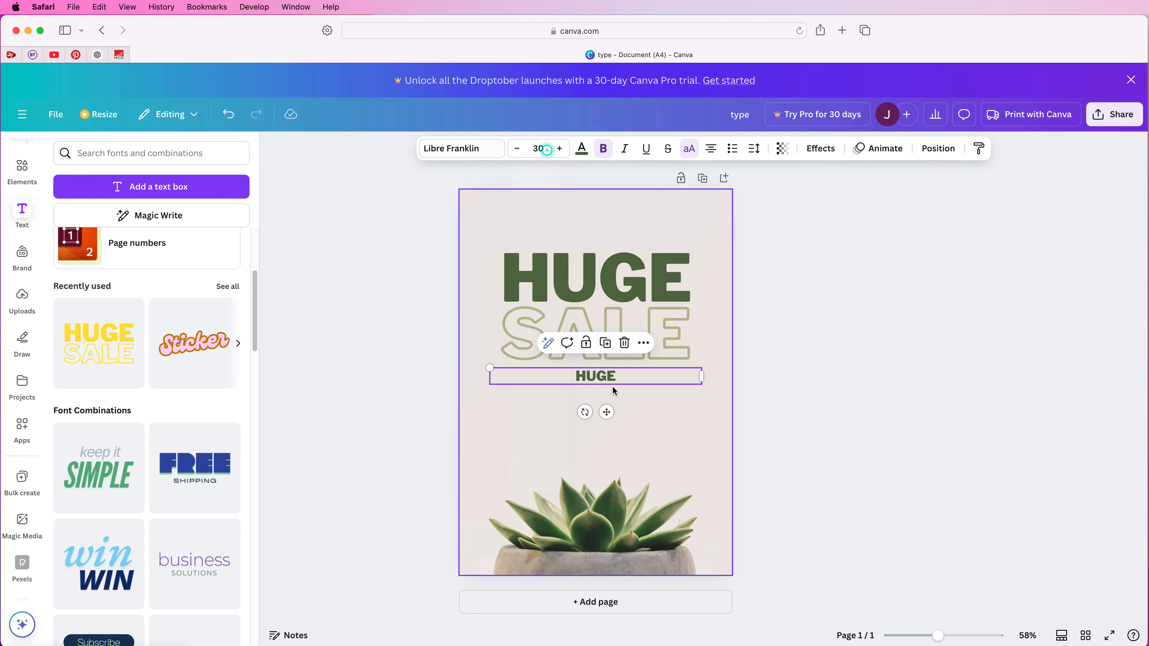
double_click(614, 375)
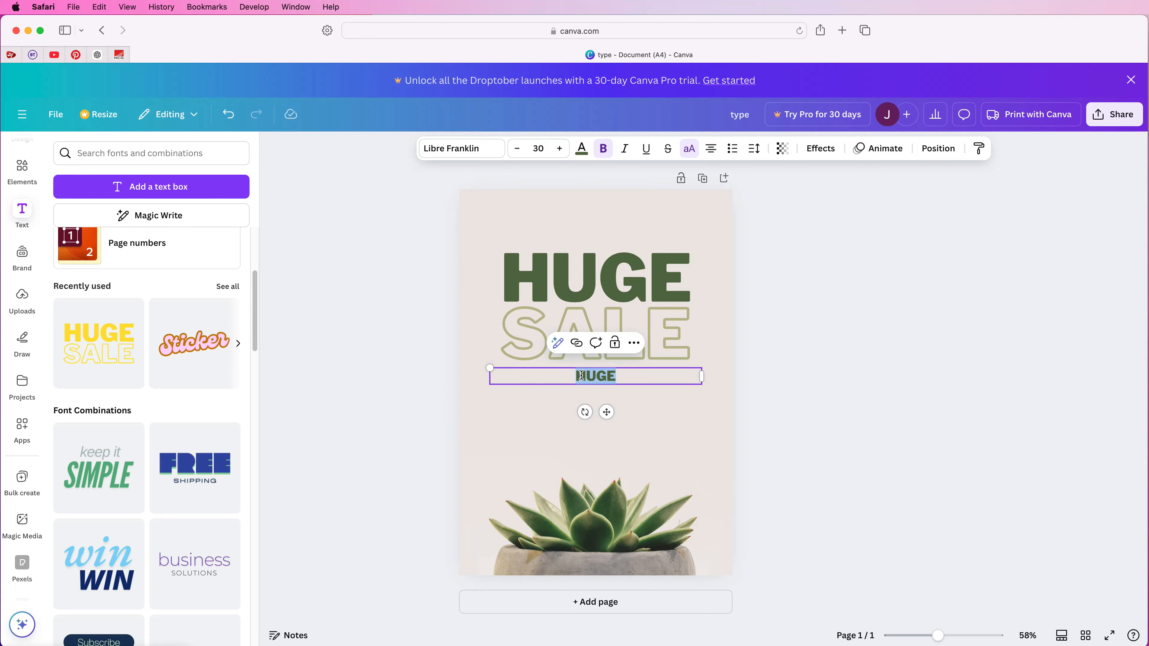
text(UP TO 50% OFF)
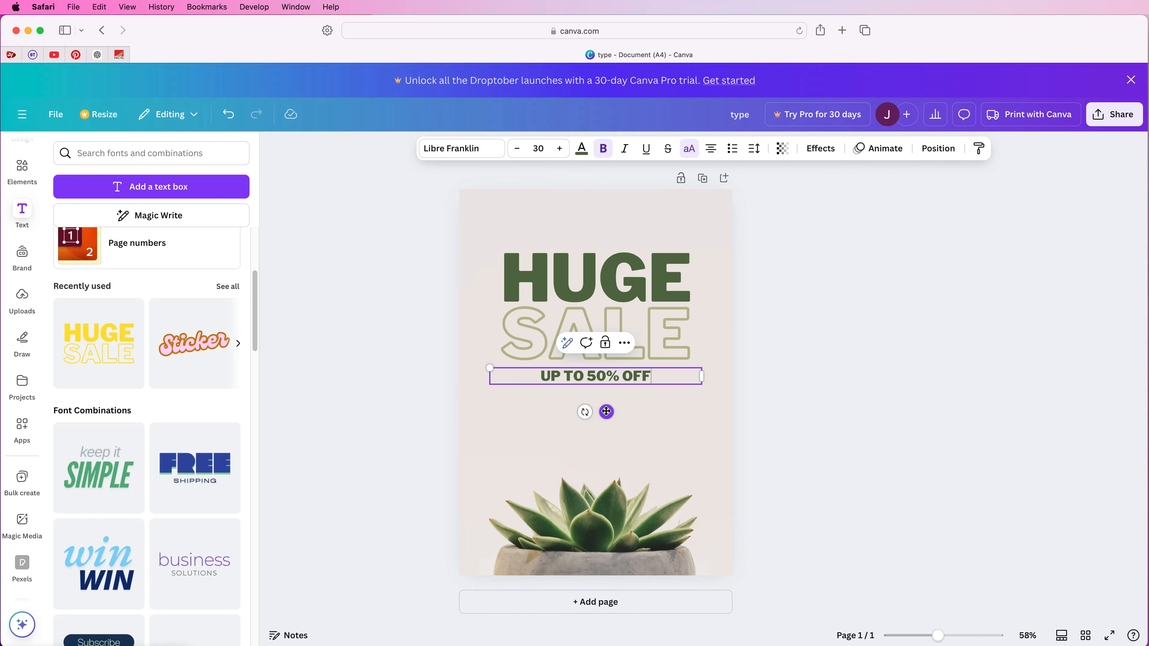
mouse_move(606, 413)
mouse_down()
mouse_move(602, 452)
mouse_move(587, 431)
mouse_move(605, 428)
mouse_up()
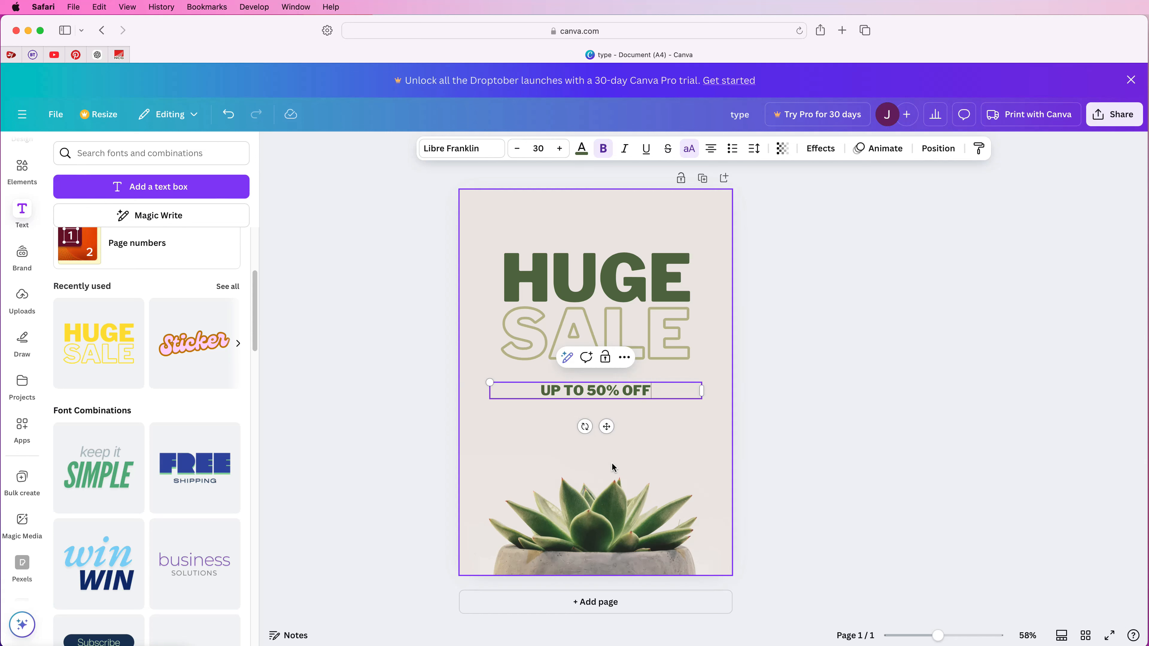
Move the HUGE SALE group slightly higher, keeping it centred on the page.
click(619, 297)
drag(620, 296, 623, 292)
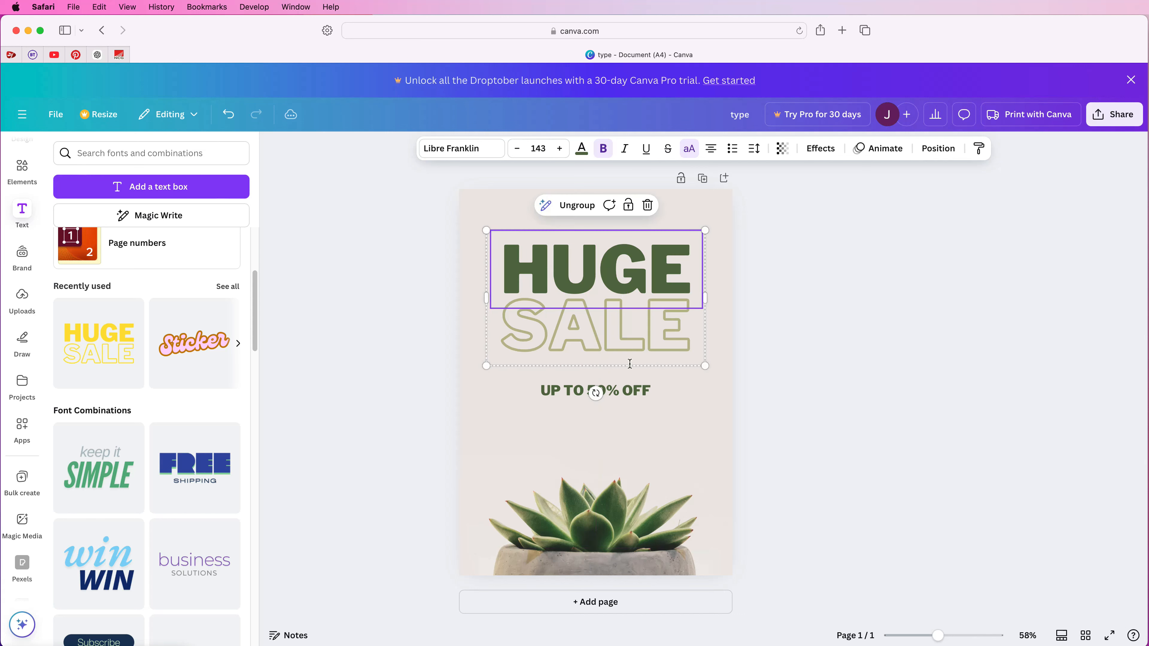
click(781, 409)
Duplicate the "UP TO 50% OFF" line, centre the copy directly beneath it and change its text to "THIS WEEKEND".
click(611, 391)
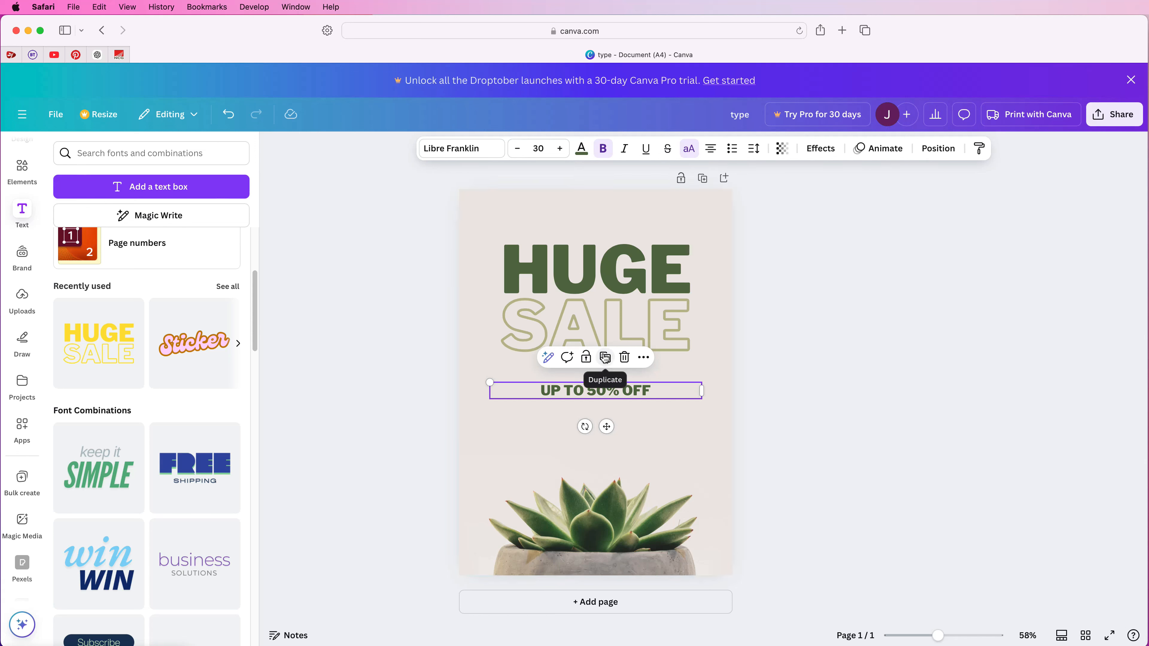
click(607, 361)
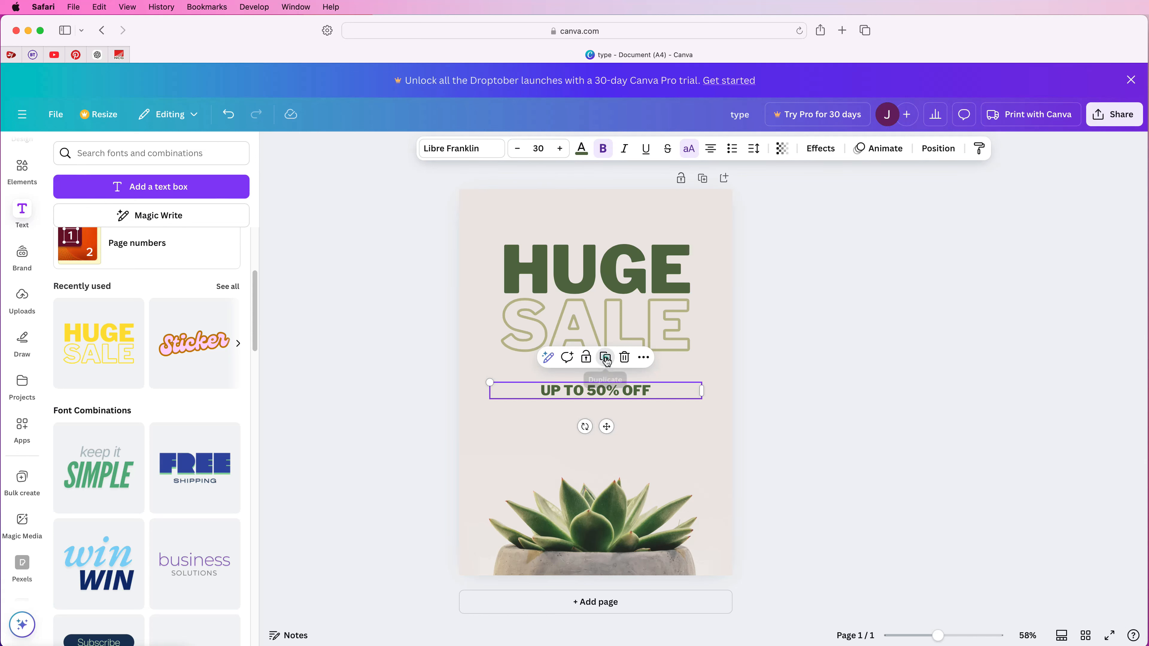
drag(611, 432, 610, 442)
click(619, 413)
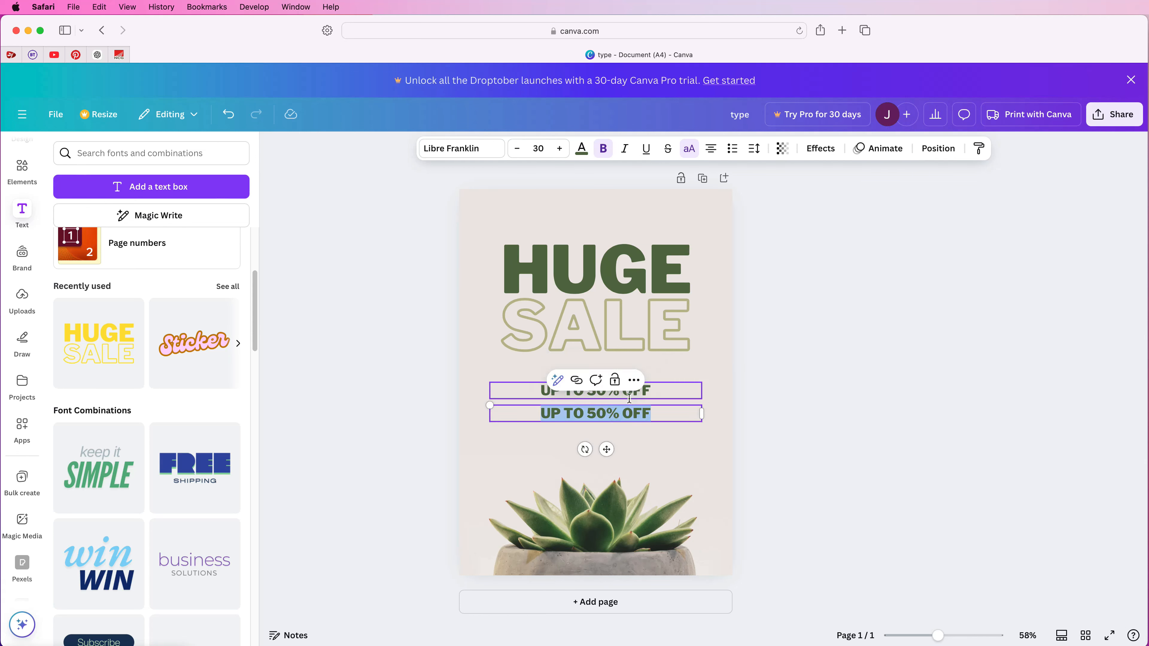
text(THIS WEEKEND)
key(Escape)
Duplicate the "THIS WEEKEND" line, centre the copy directly beneath it and change its text to "24 - 25 OCTOBER".
click(610, 385)
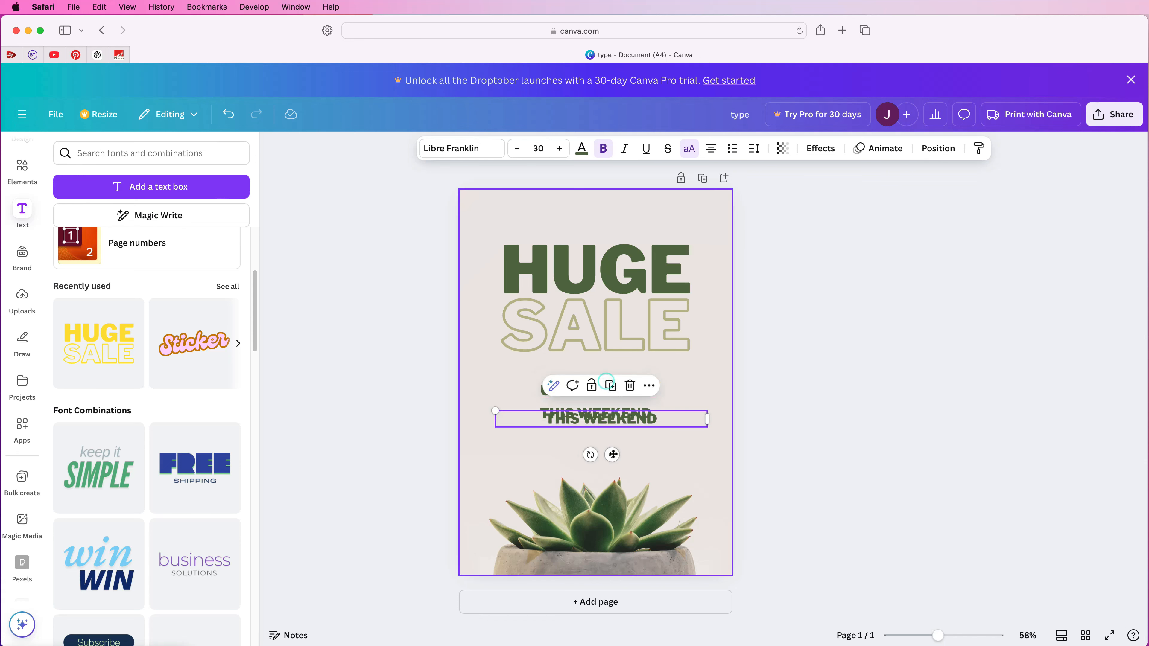
drag(611, 457, 607, 473)
click(589, 440)
text(24 - 25 OCTOBER)
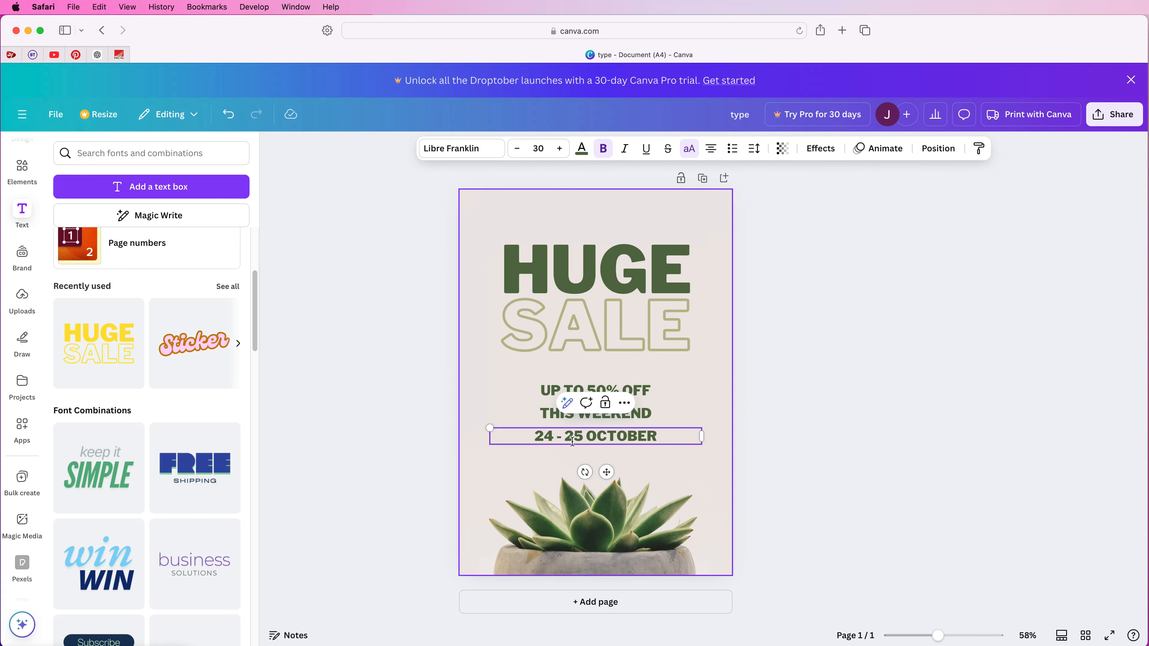
Reduce the font size of the "24 - 25 OCTOBER" line by ten points.
click(517, 148)
click(516, 149)
click(517, 148)
click(517, 149)
click(517, 148)
click(517, 148)
click(517, 148)
click(517, 148)
click(517, 148)
click(517, 149)
Change the text colour of the "UP TO 50% OFF" line to white (#ffffff).
click(644, 389)
click(644, 389)
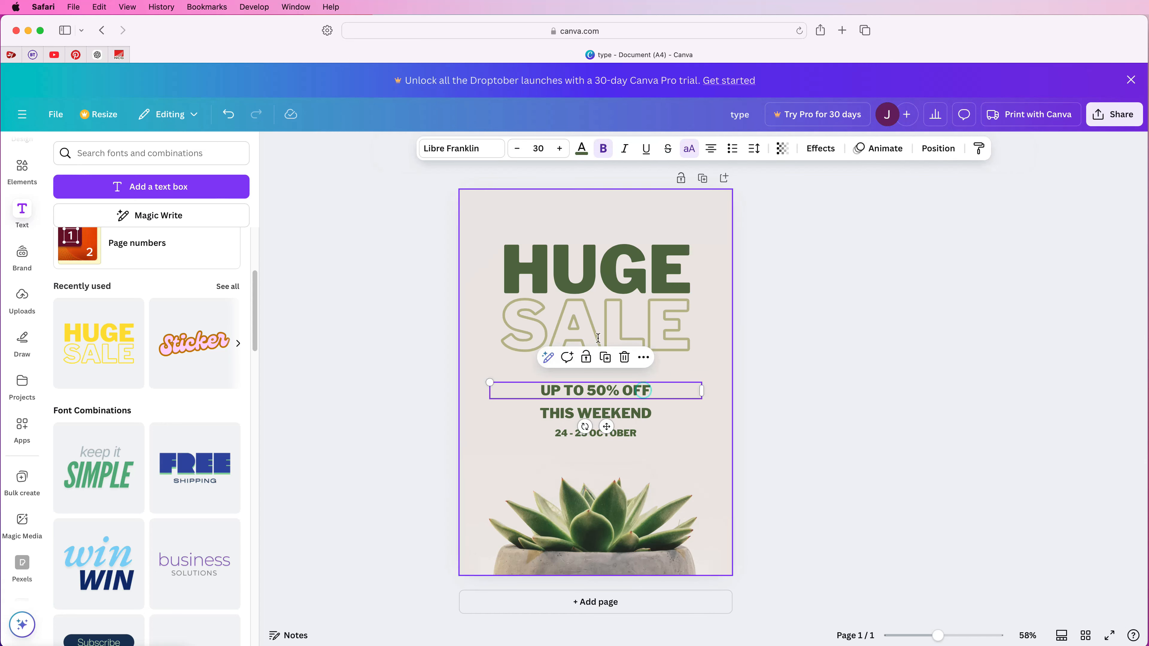
click(581, 149)
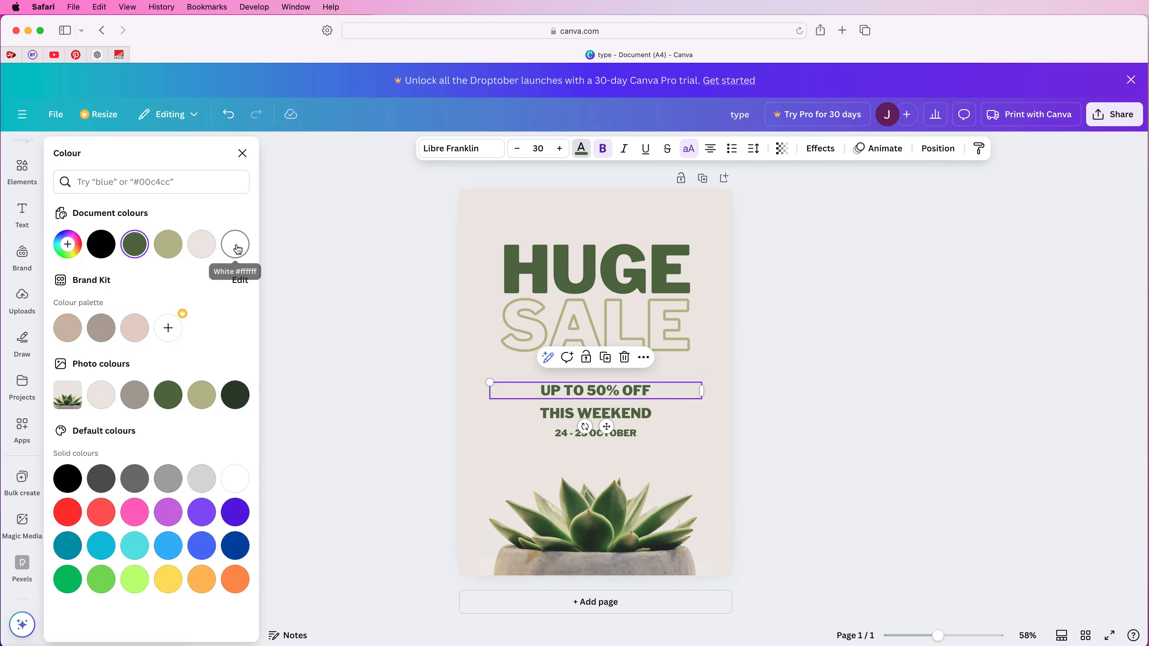
click(236, 245)
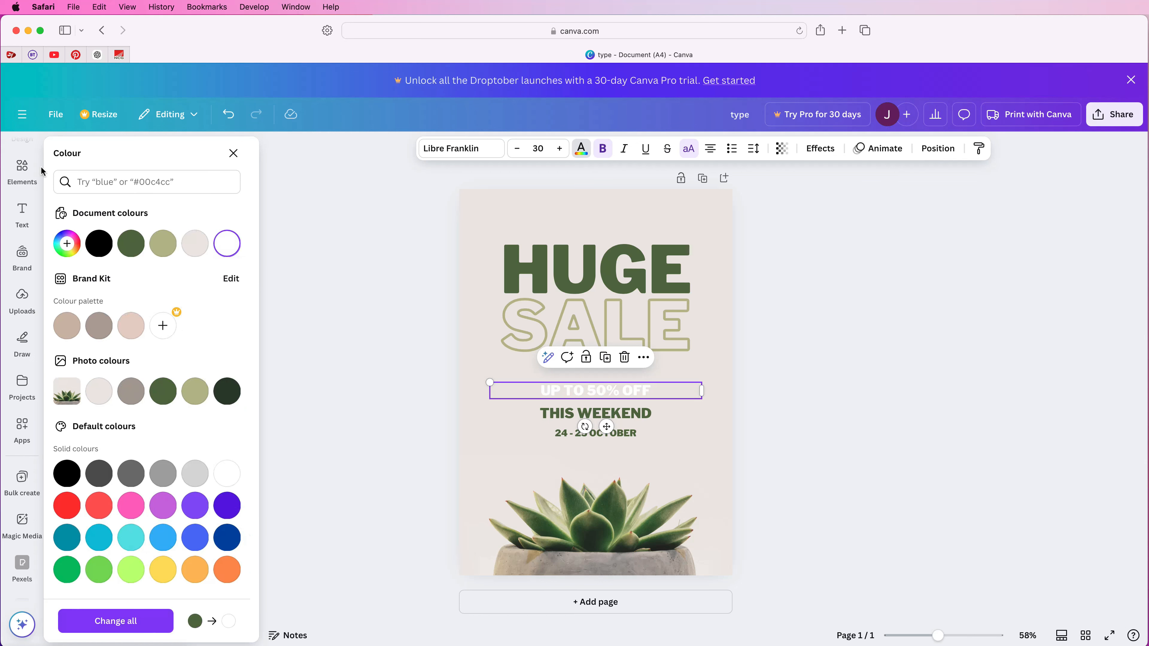
Add a square shape and resize it into a banner about 97 by 17 mm behind the "UP TO 50% OFF" text.
click(23, 171)
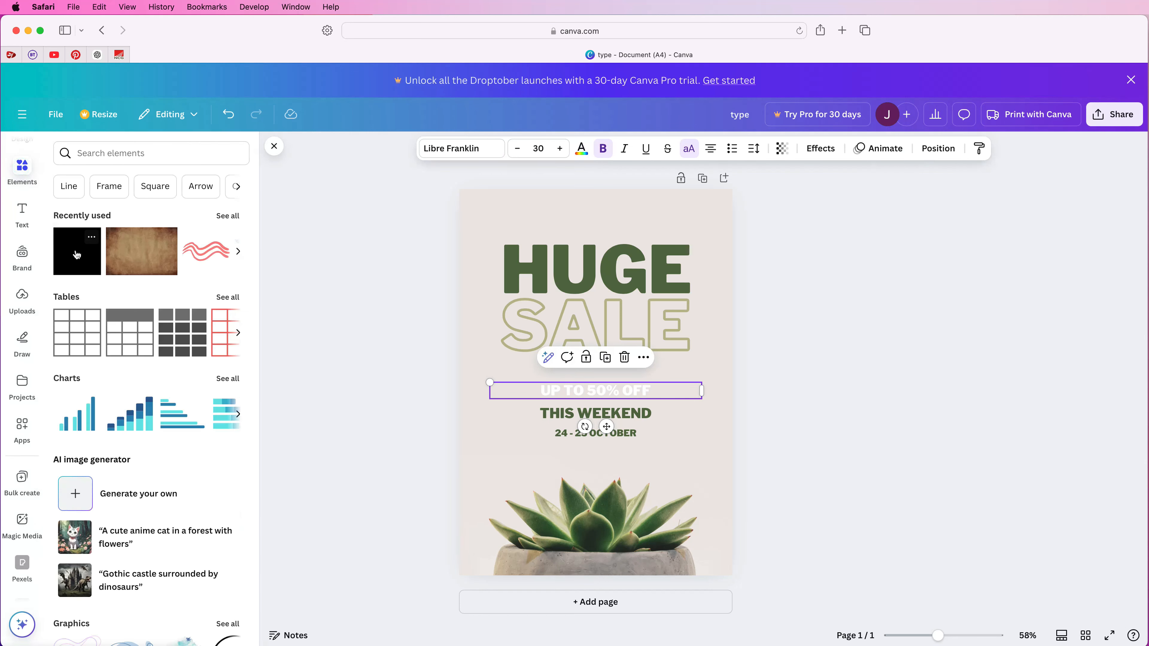
click(90, 262)
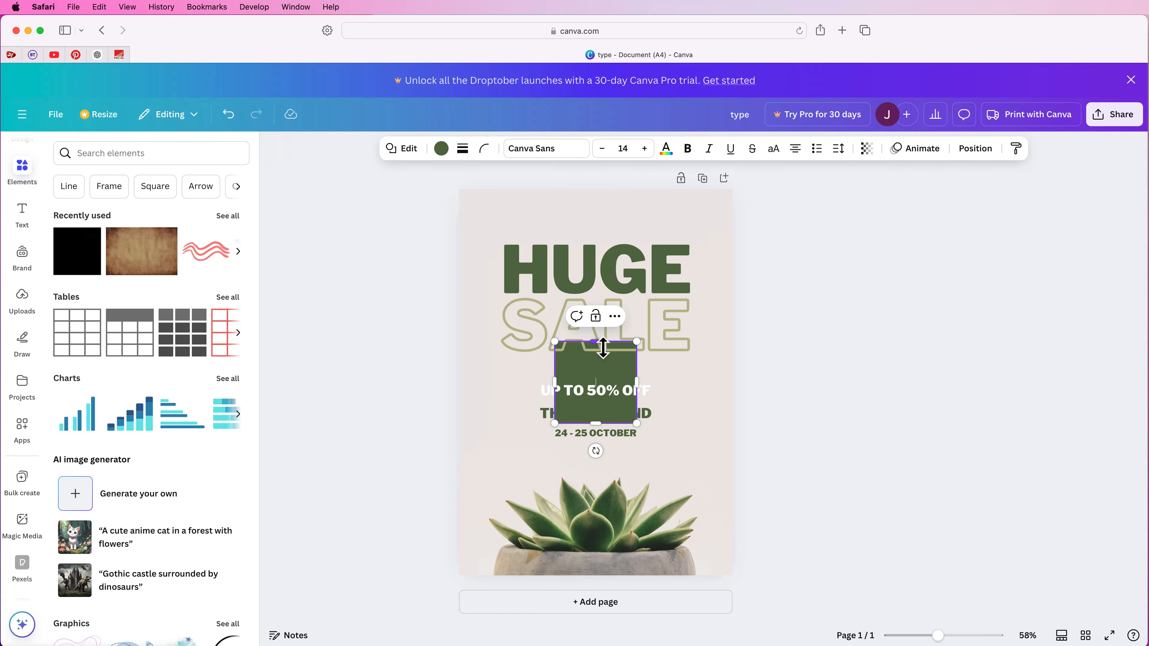
drag(597, 341, 601, 381)
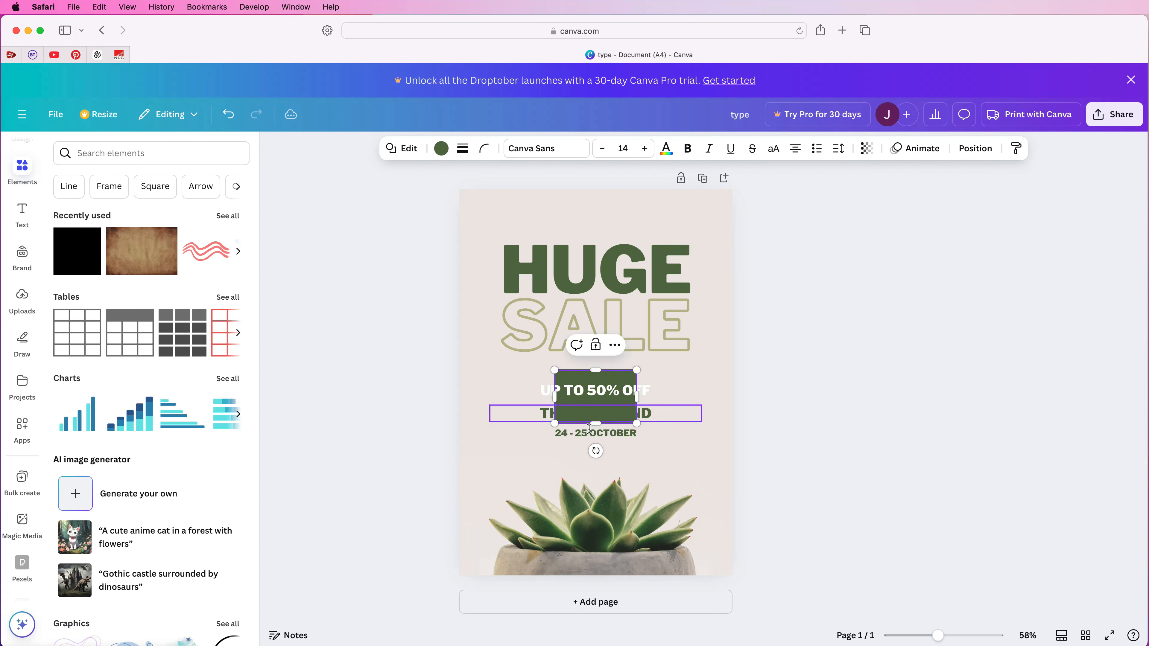
drag(603, 431, 659, 392)
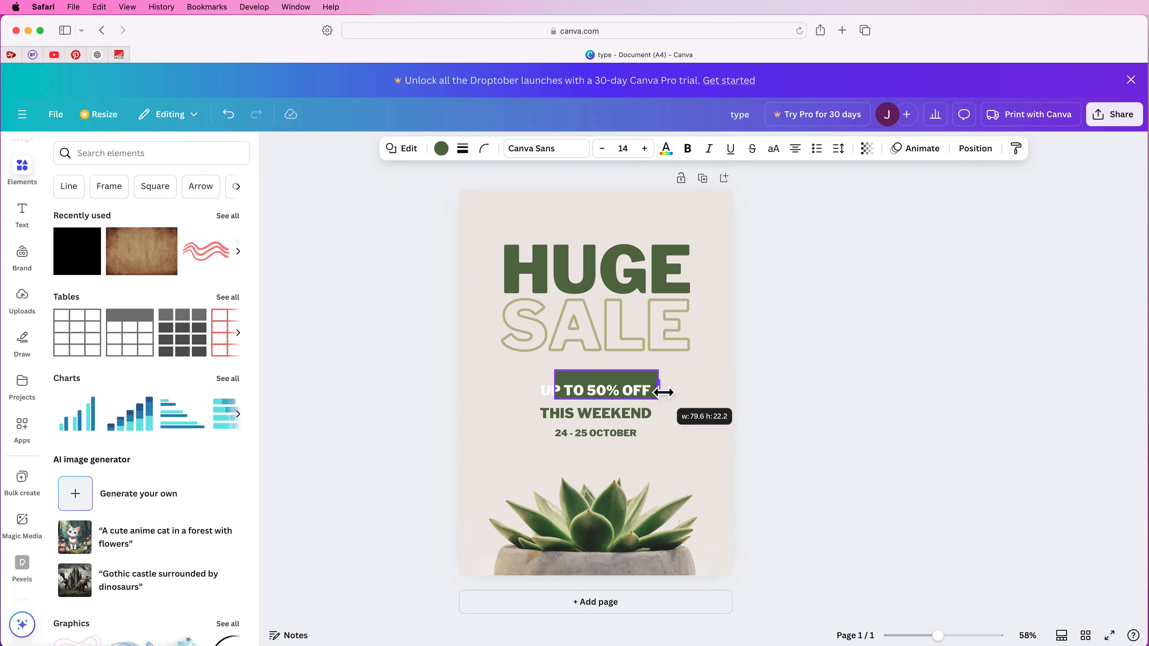
drag(563, 390, 531, 390)
drag(602, 407, 602, 387)
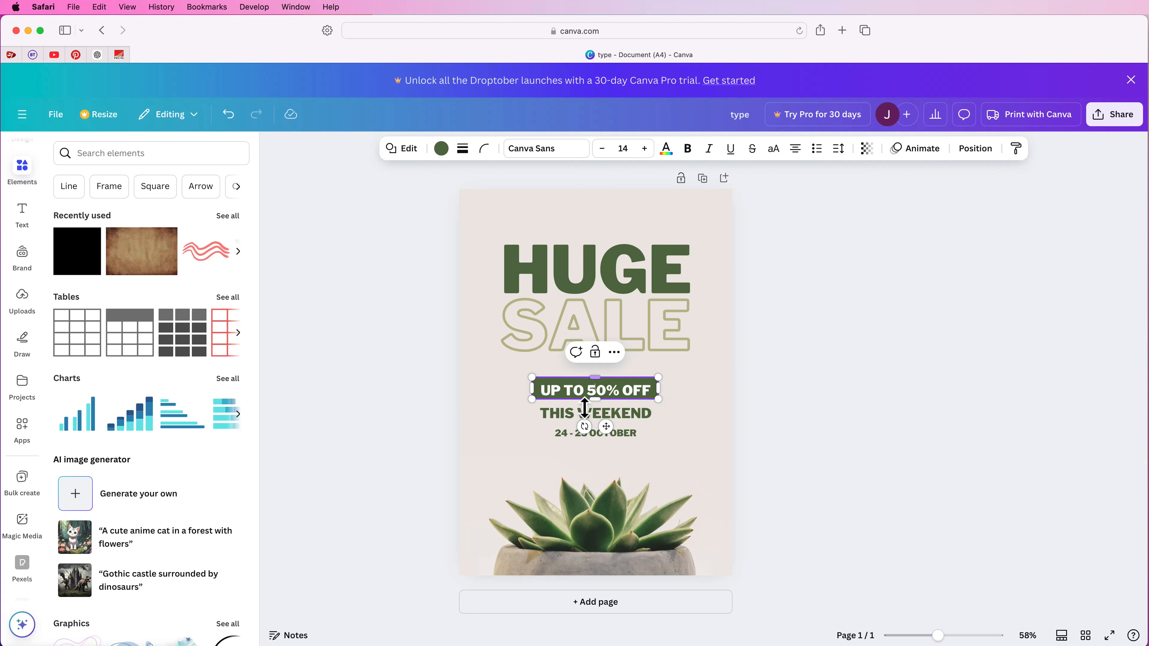
Recolour the banner behind "UP TO 50% OFF" to a custom muted plum, #81416B.
click(439, 151)
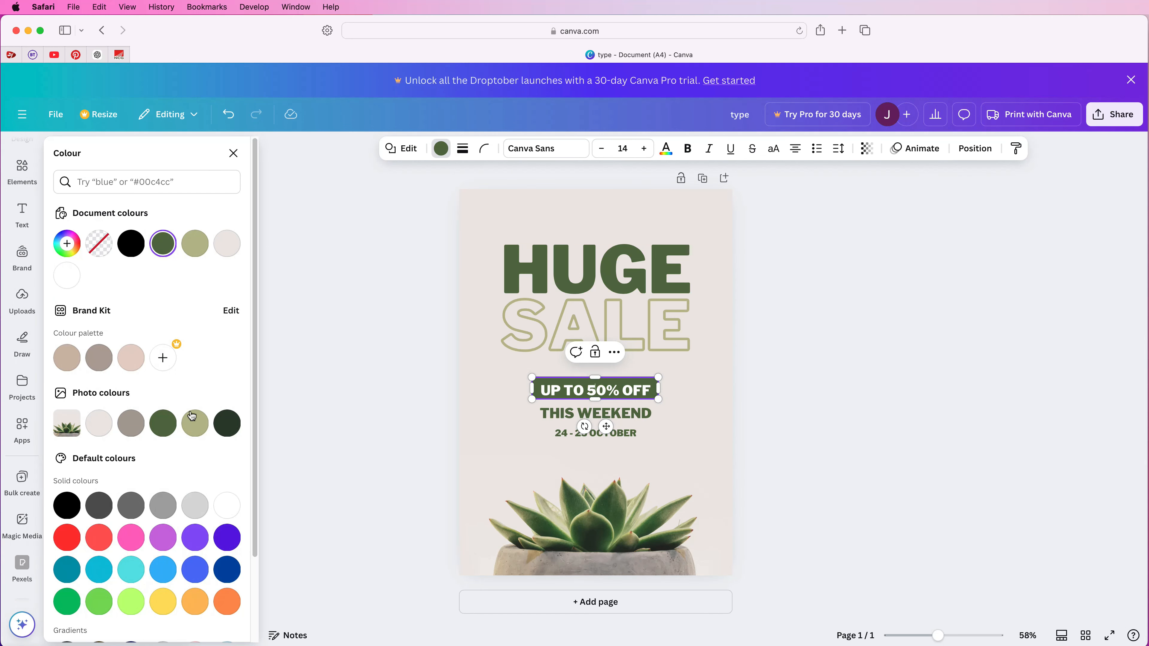
click(67, 246)
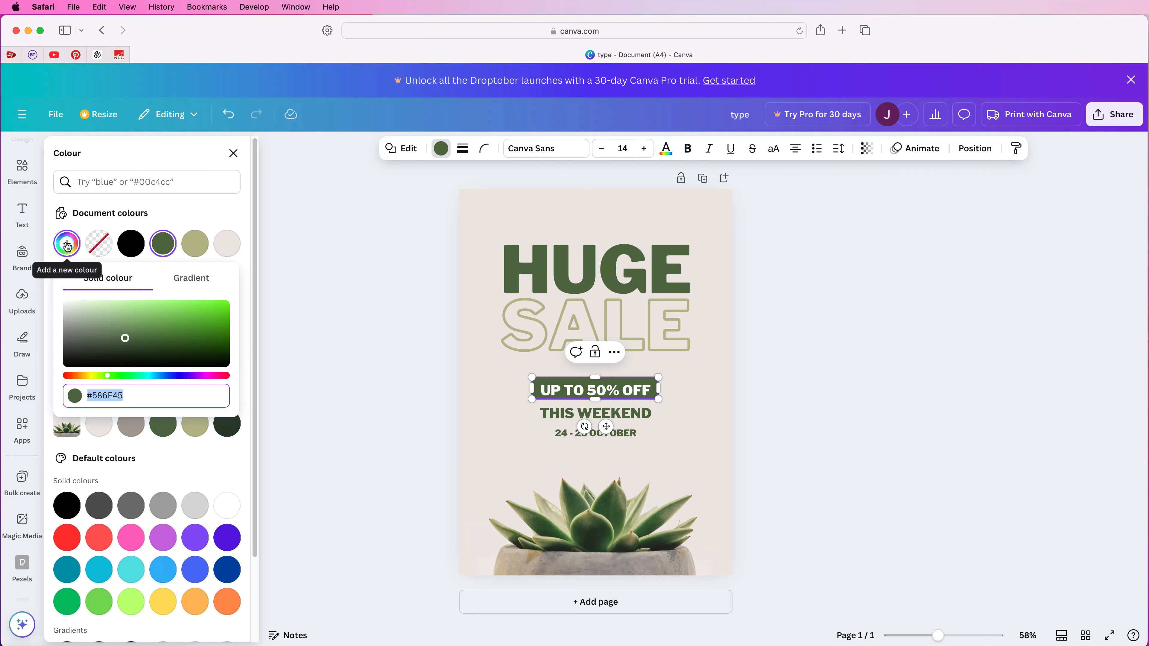
drag(114, 377, 208, 379)
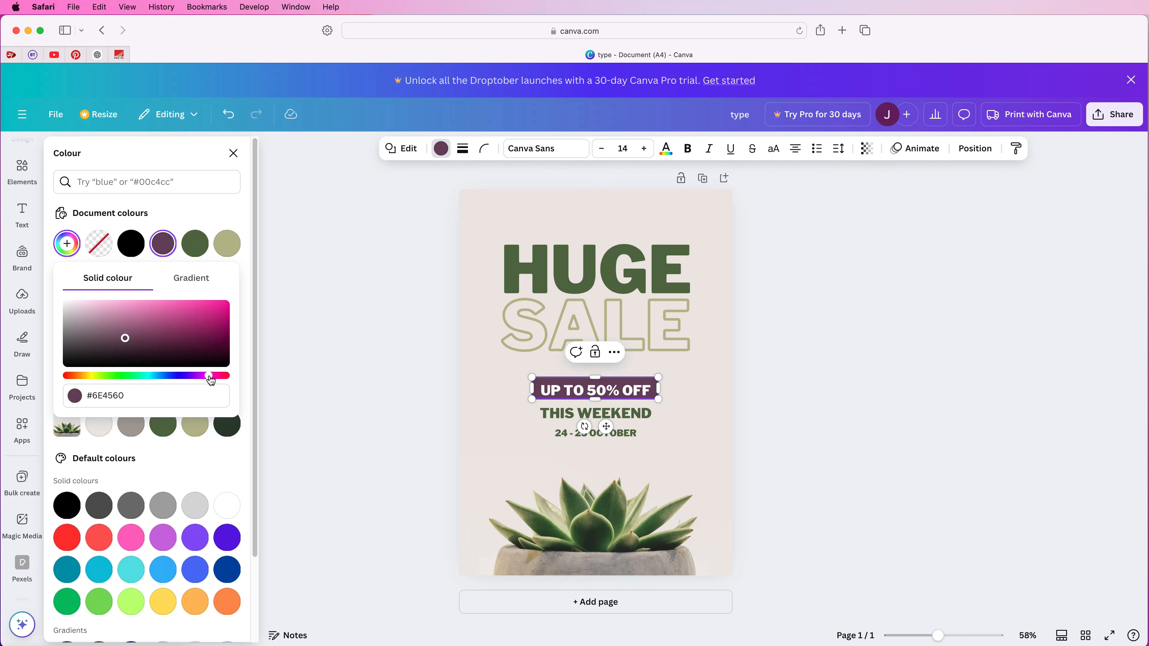
drag(126, 339, 171, 330)
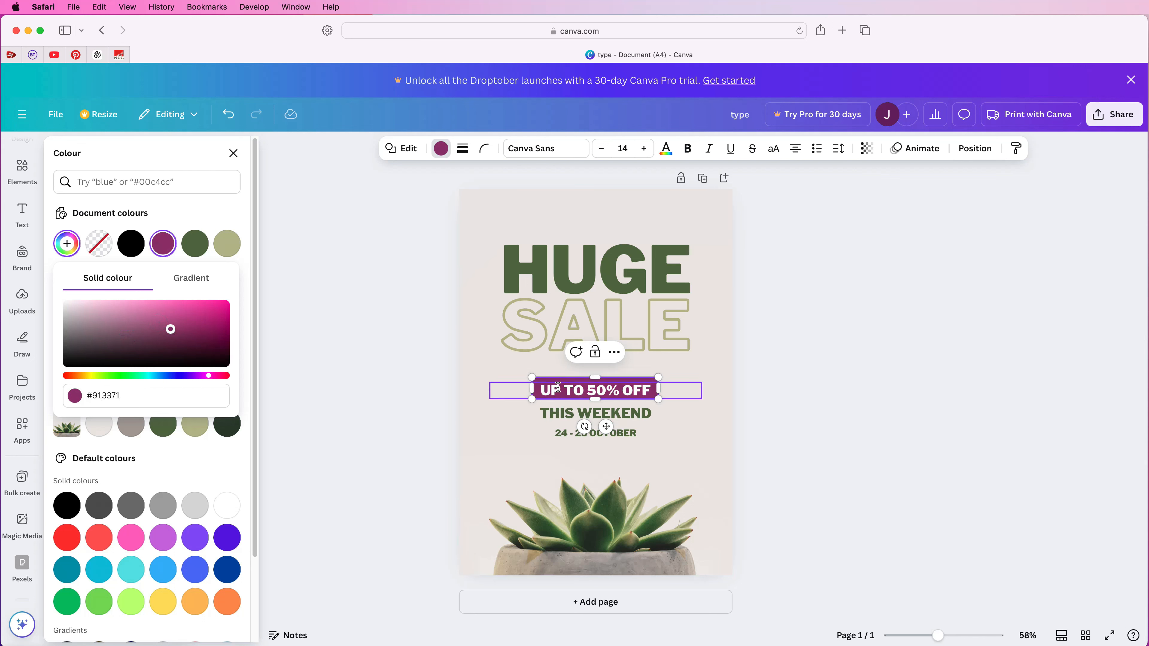
mouse_move(171, 331)
mouse_down()
mouse_move(184, 334)
mouse_move(145, 333)
mouse_up()
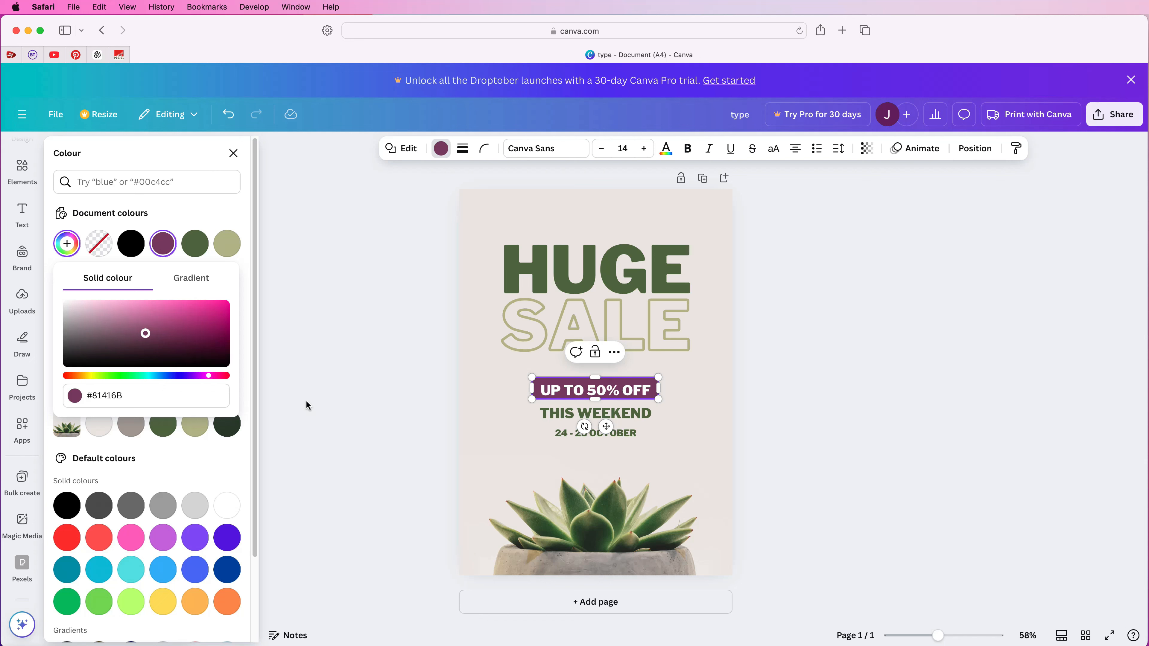
Align the "UP TO 50% OFF" text and its plum banner to each other's middle and centre, and group them.
click(973, 149)
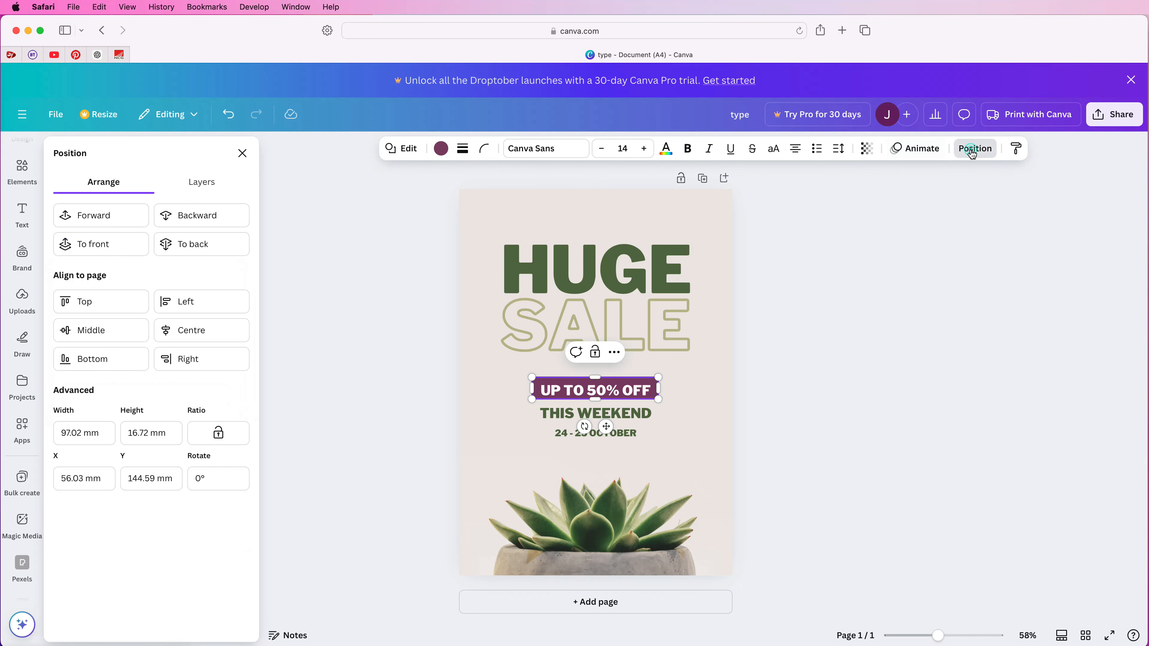
click(201, 185)
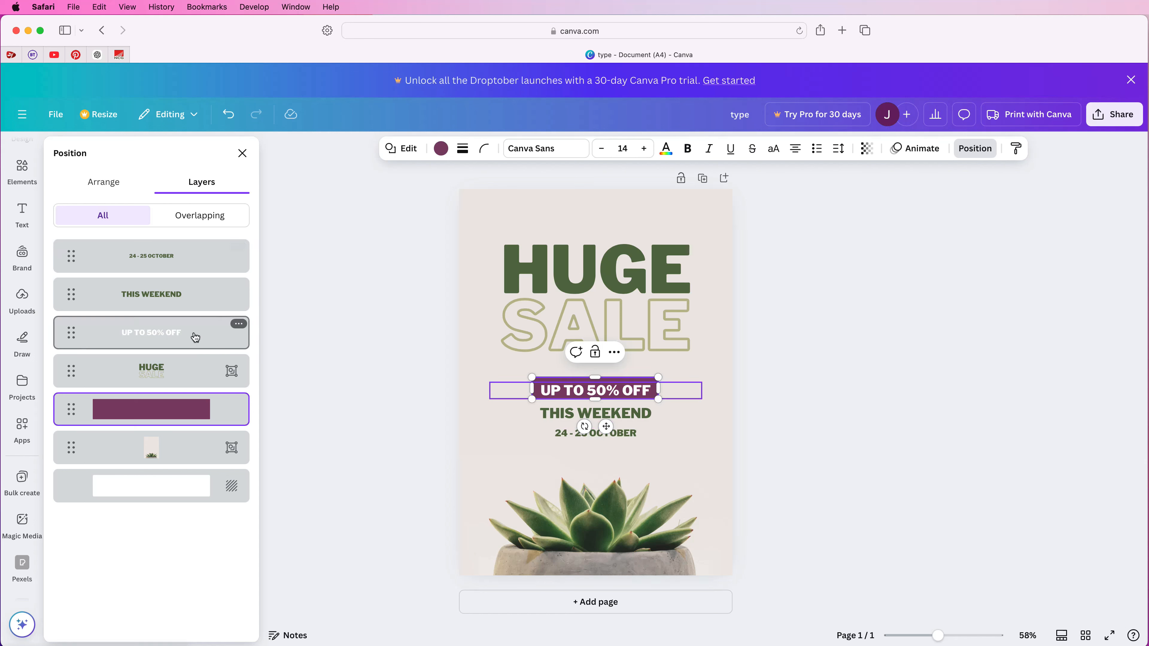
click(511, 399)
mouse_move(524, 394)
mouse_down()
mouse_move(542, 394)
mouse_move(504, 399)
mouse_up()
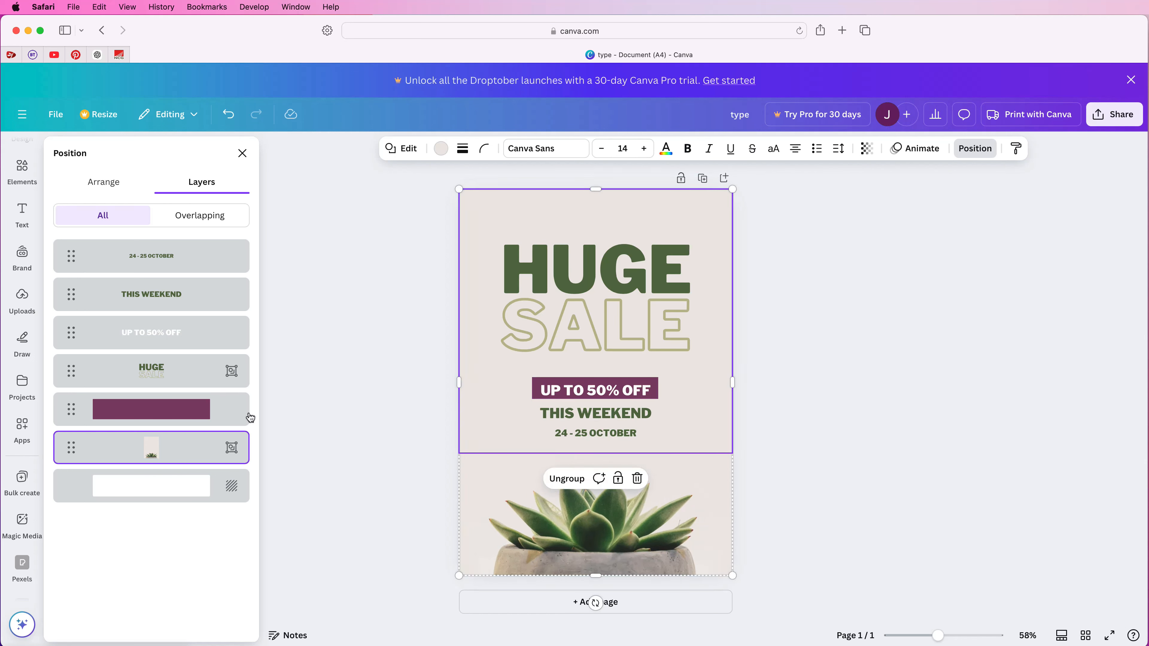
click(225, 417)
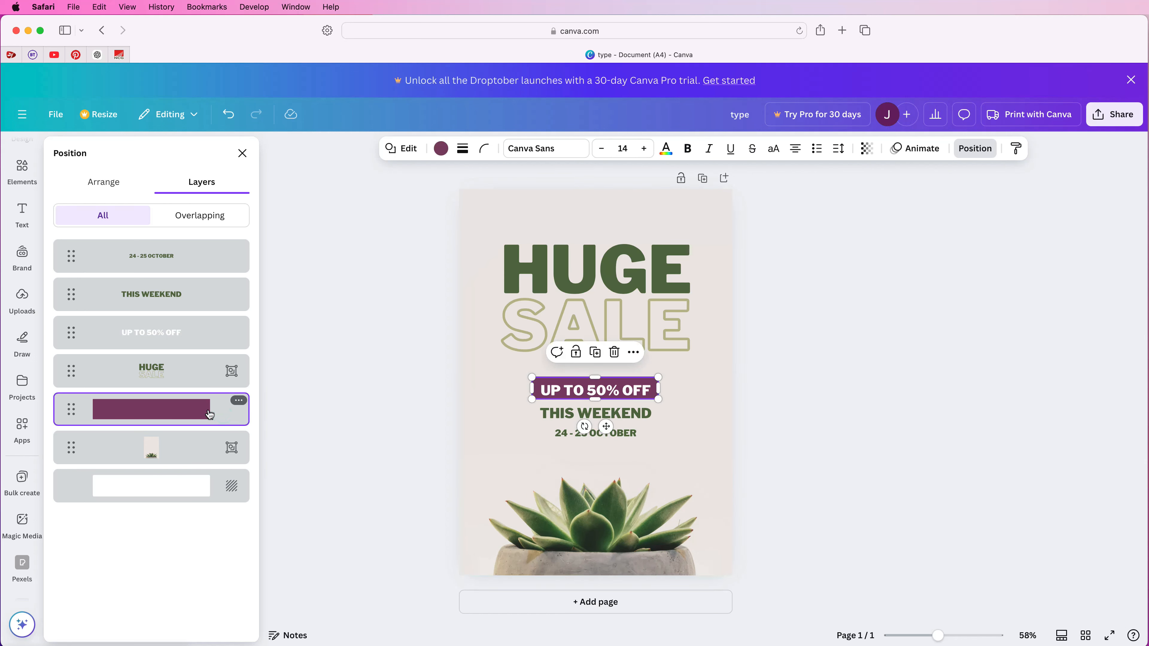
shift+click(213, 335)
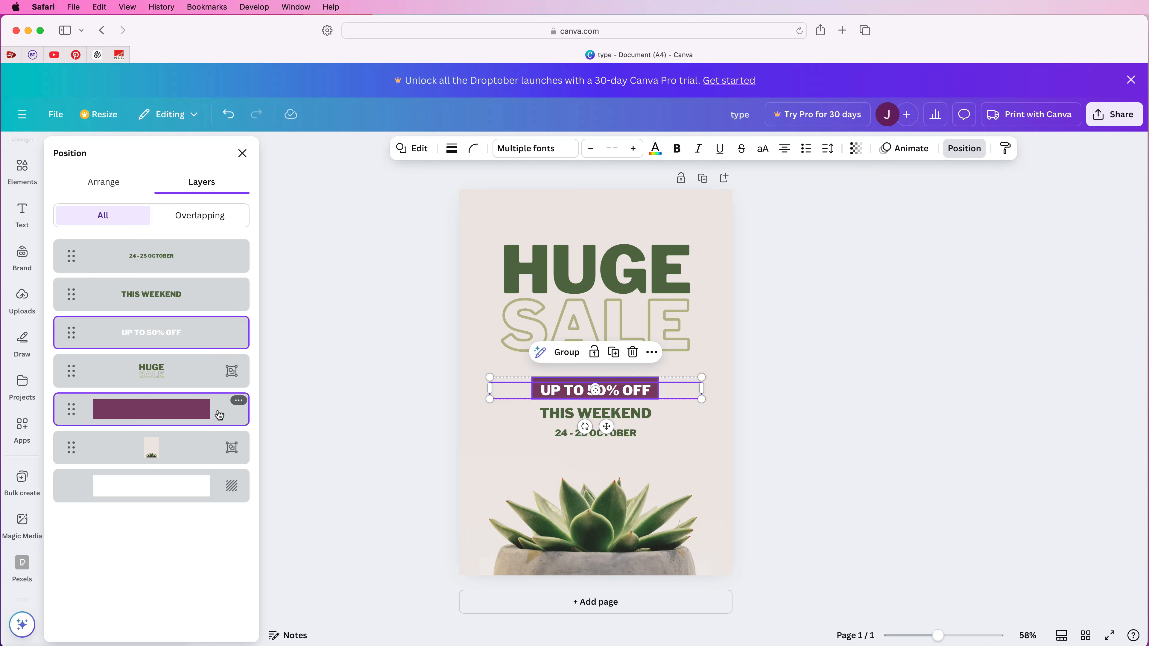
click(109, 185)
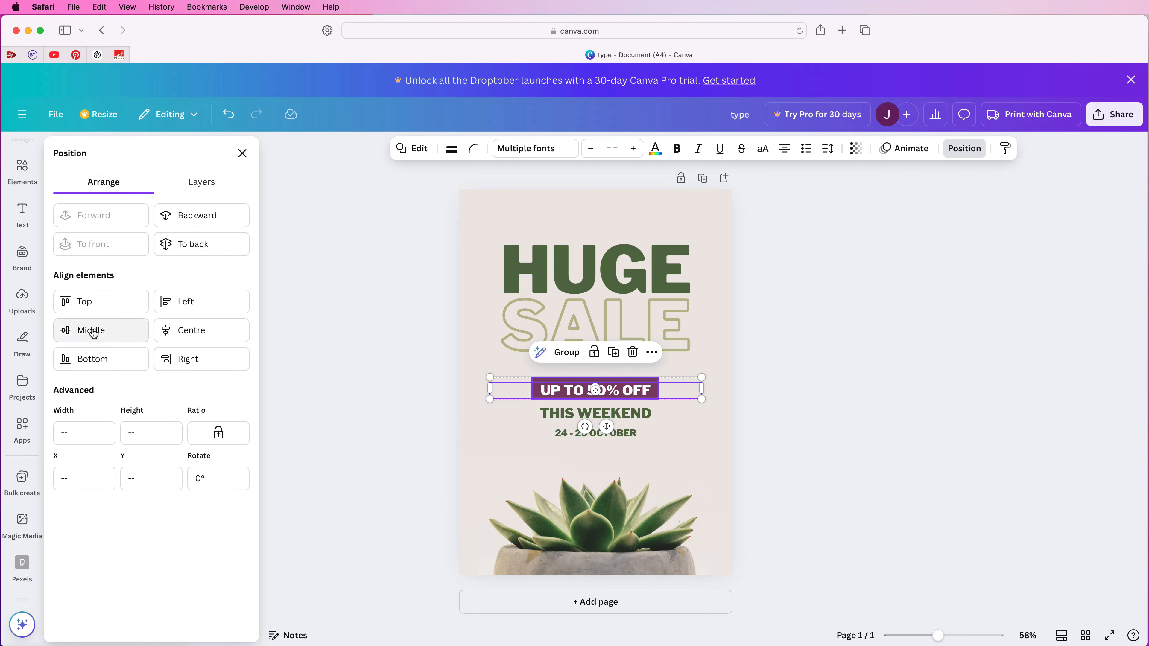
click(94, 332)
click(195, 334)
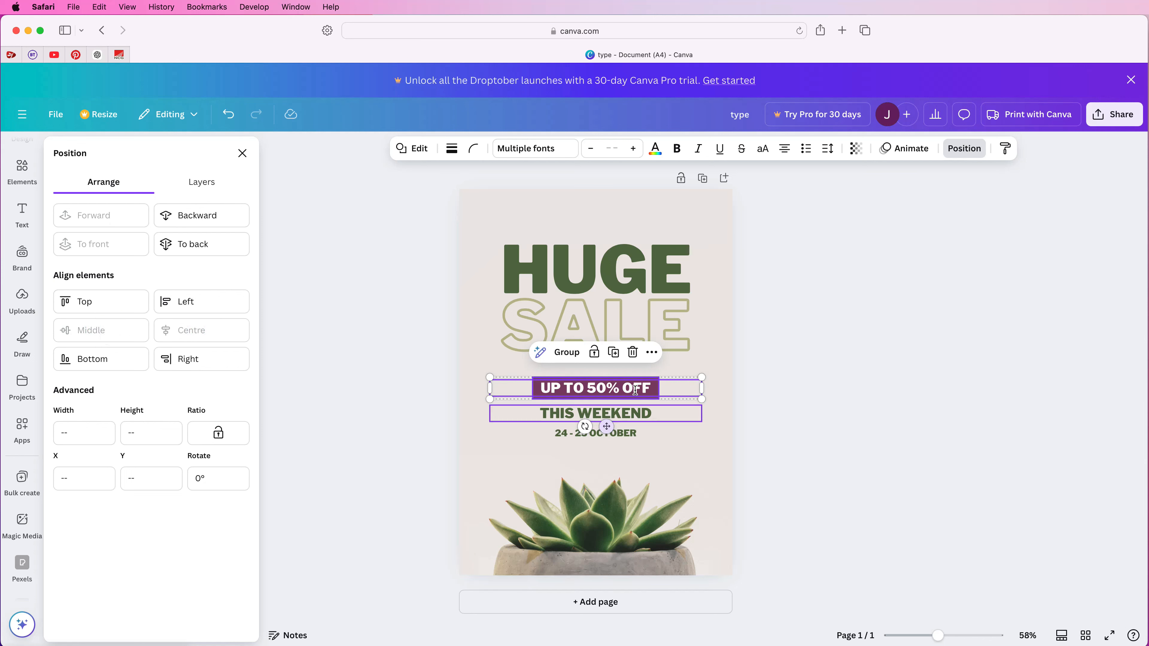
click(566, 353)
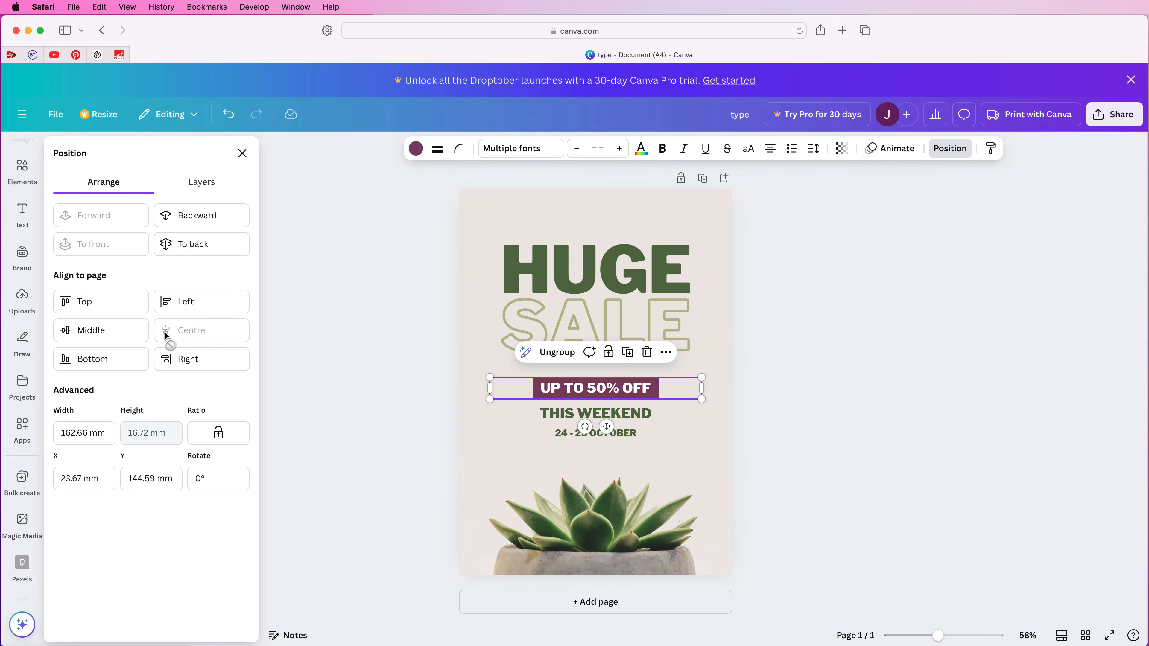
click(357, 372)
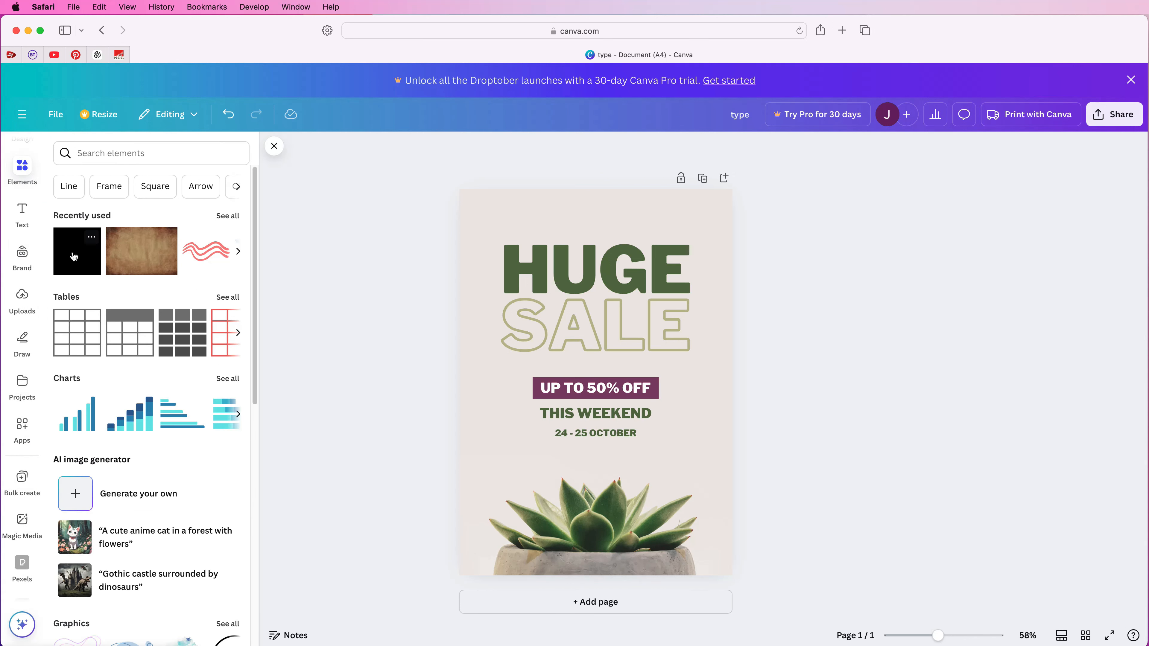
Add another square with no fill and a solid border of weight 7 in the document's dark green.
click(77, 258)
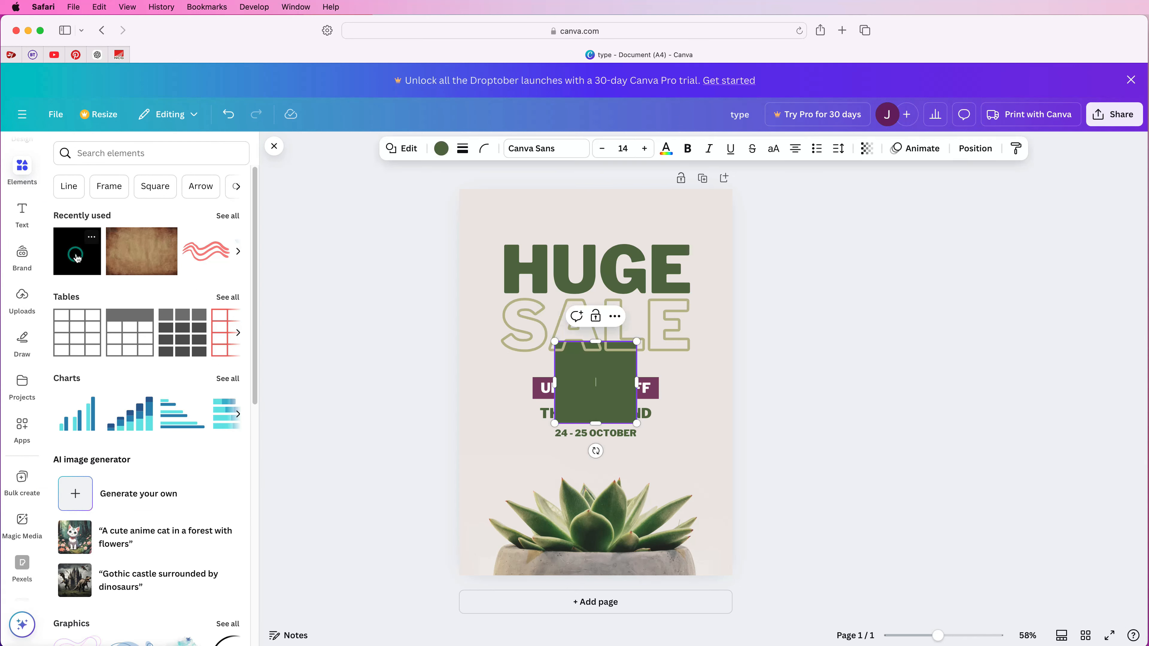
click(463, 149)
drag(389, 230, 397, 231)
click(430, 149)
click(98, 243)
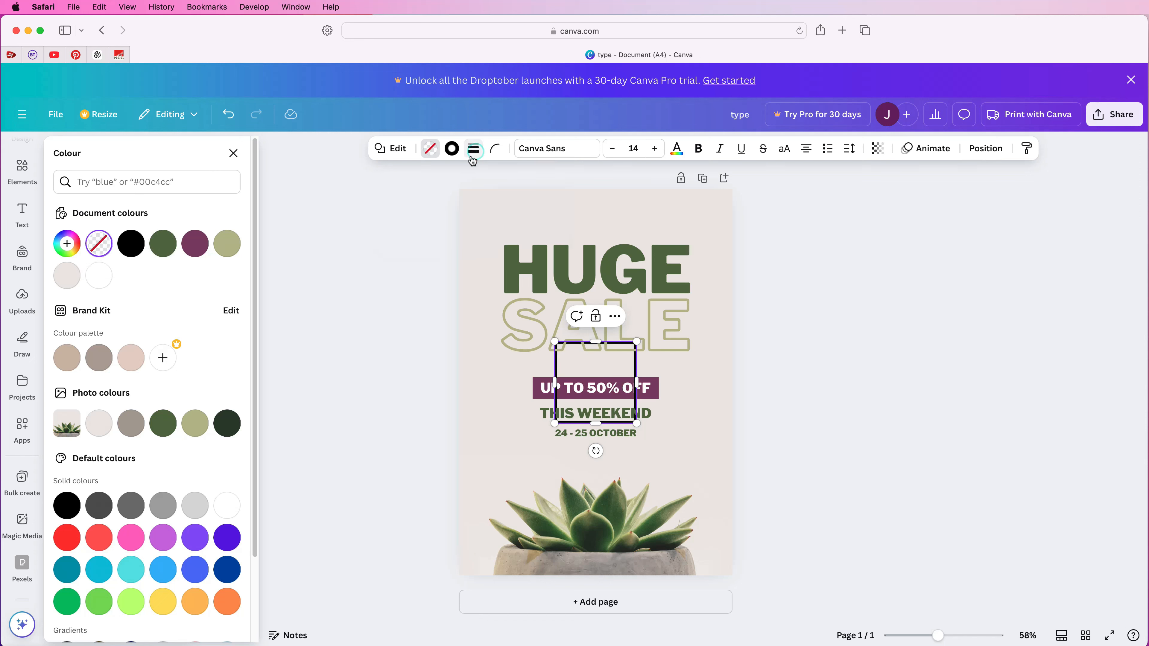
click(451, 149)
click(131, 243)
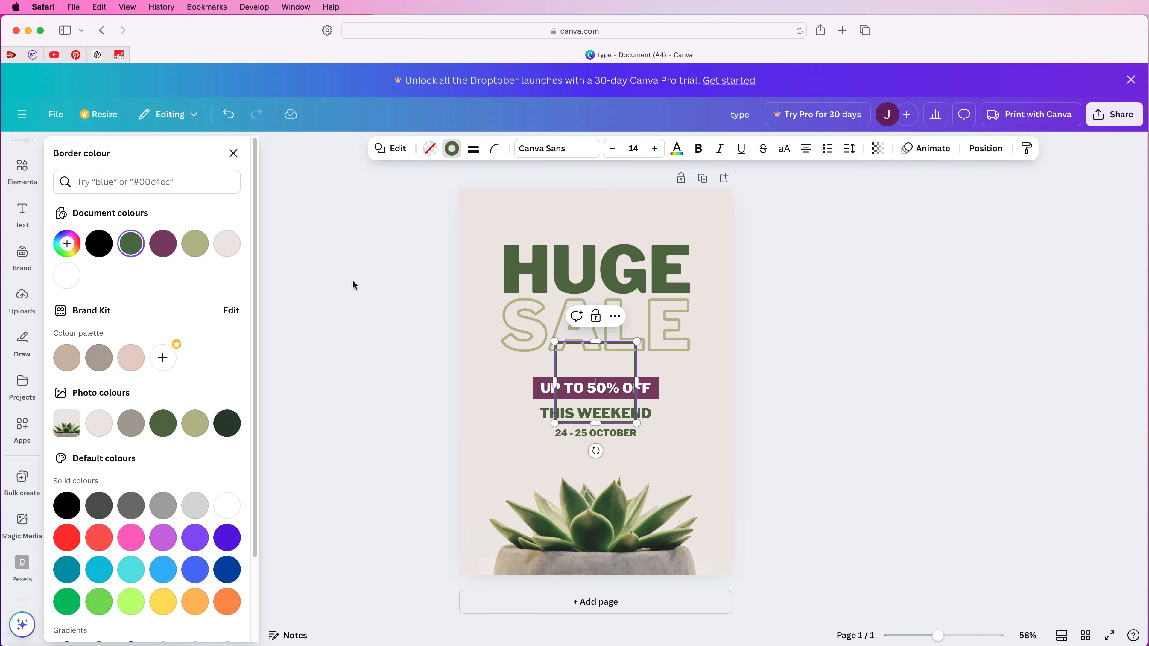
Enlarge the green outlined square into a frame about 175 by 272 mm and centre it both ways on the page.
drag(554, 341, 486, 217)
drag(637, 423, 715, 565)
click(992, 156)
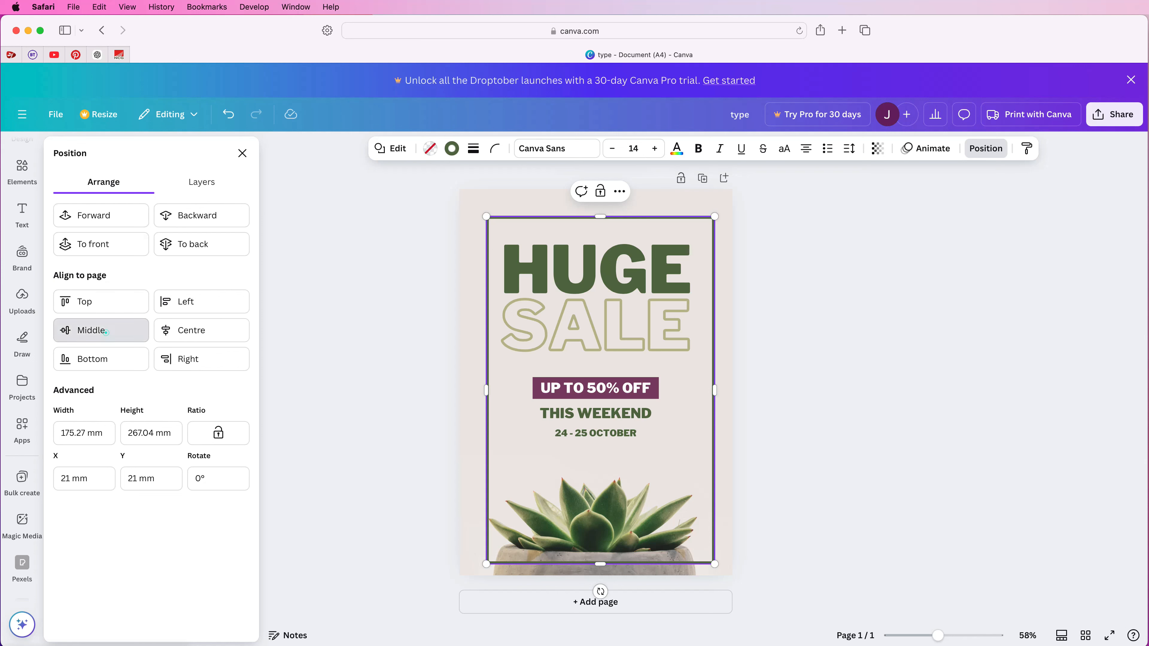
click(106, 332)
click(194, 334)
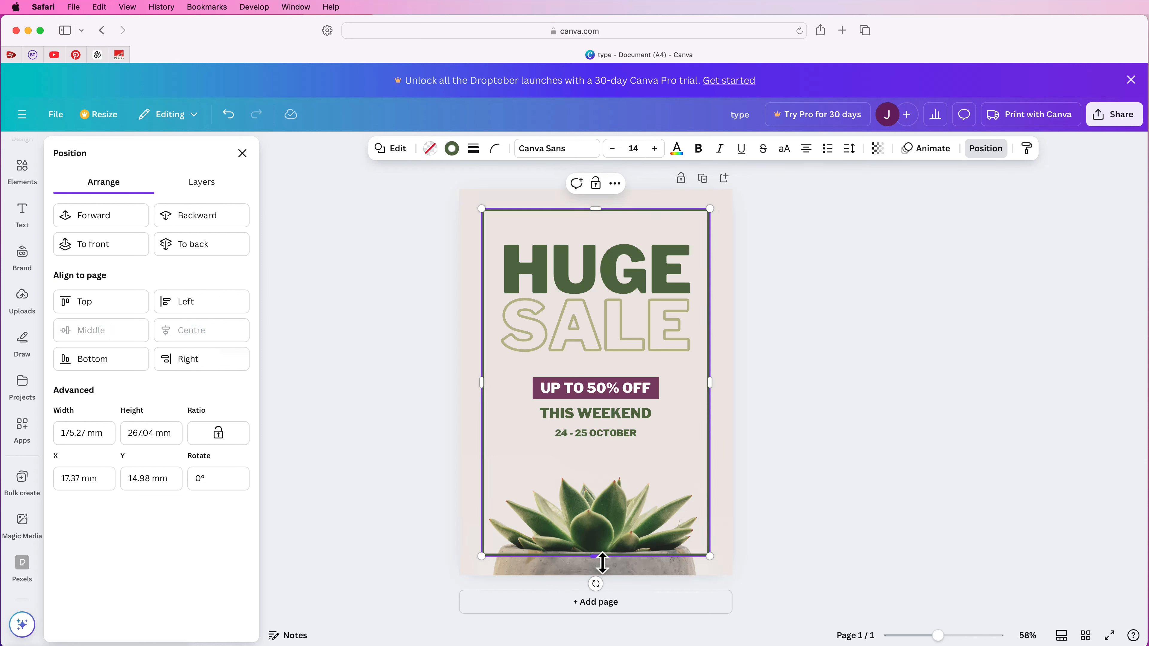
drag(603, 563, 602, 569)
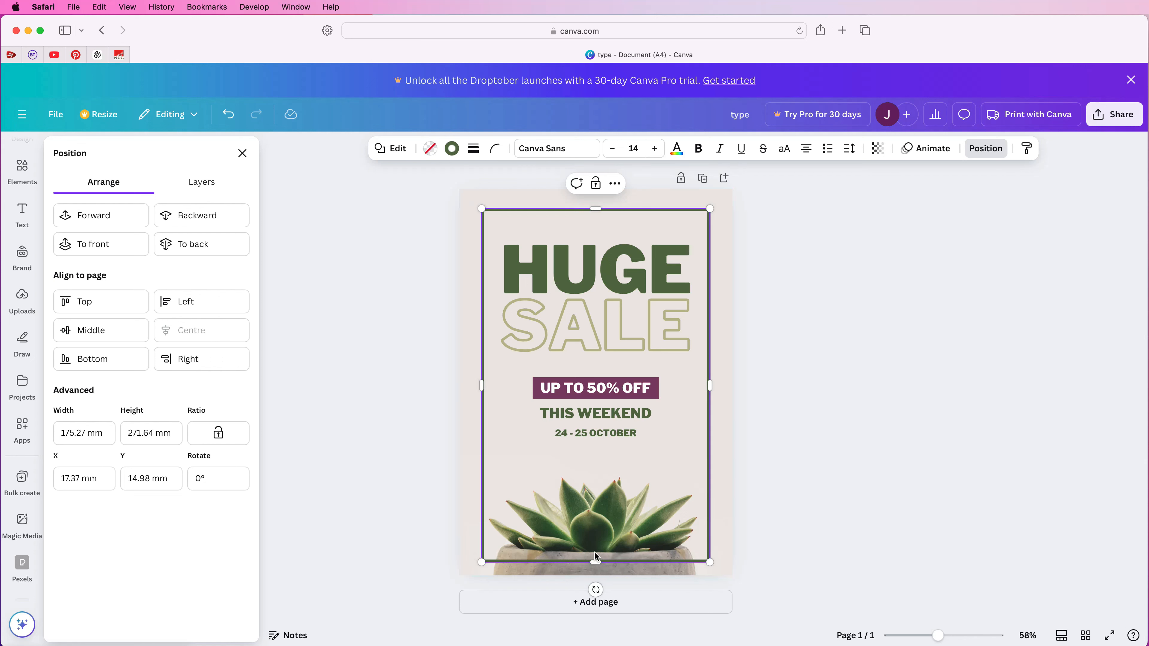
click(109, 330)
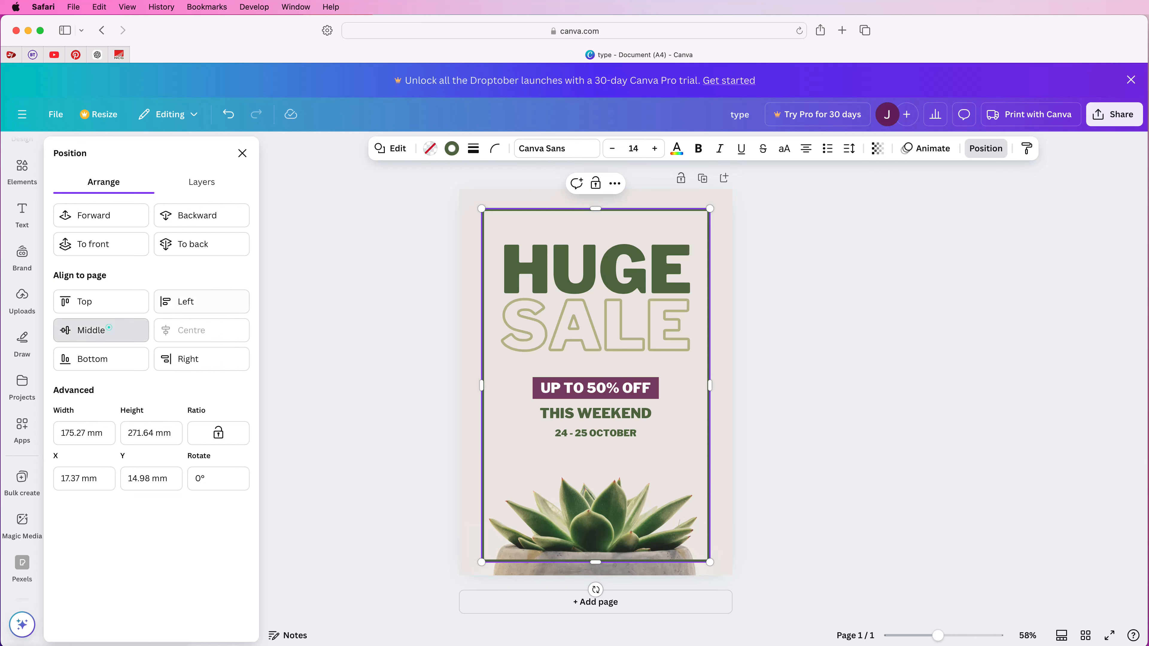
click(474, 149)
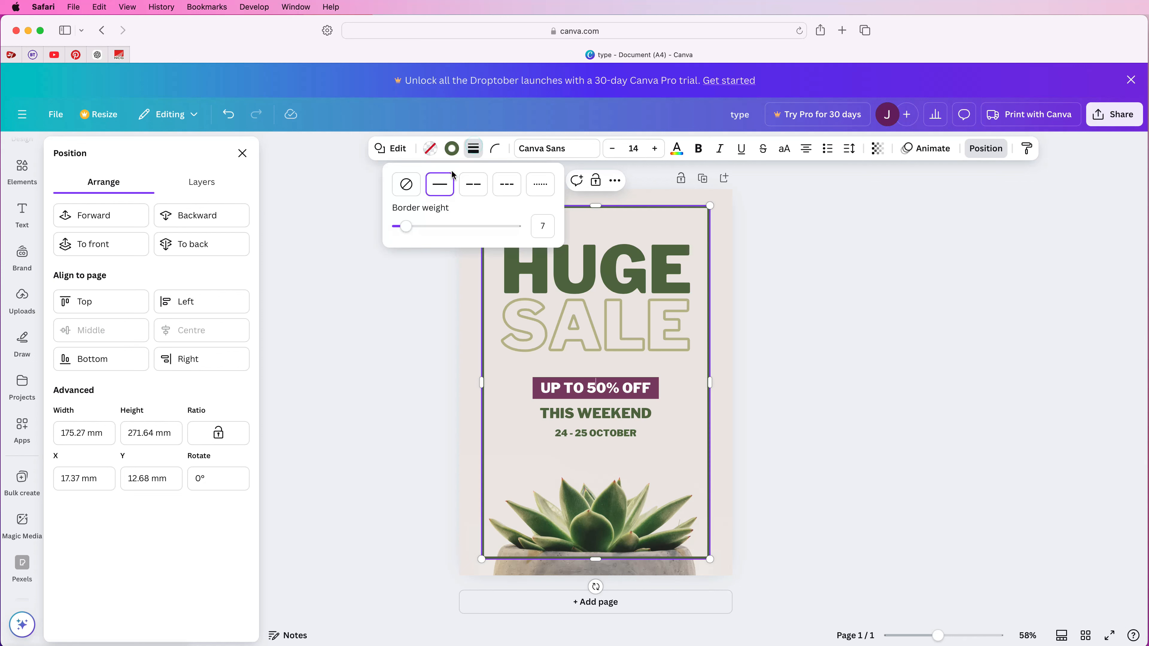
drag(406, 229, 406, 229)
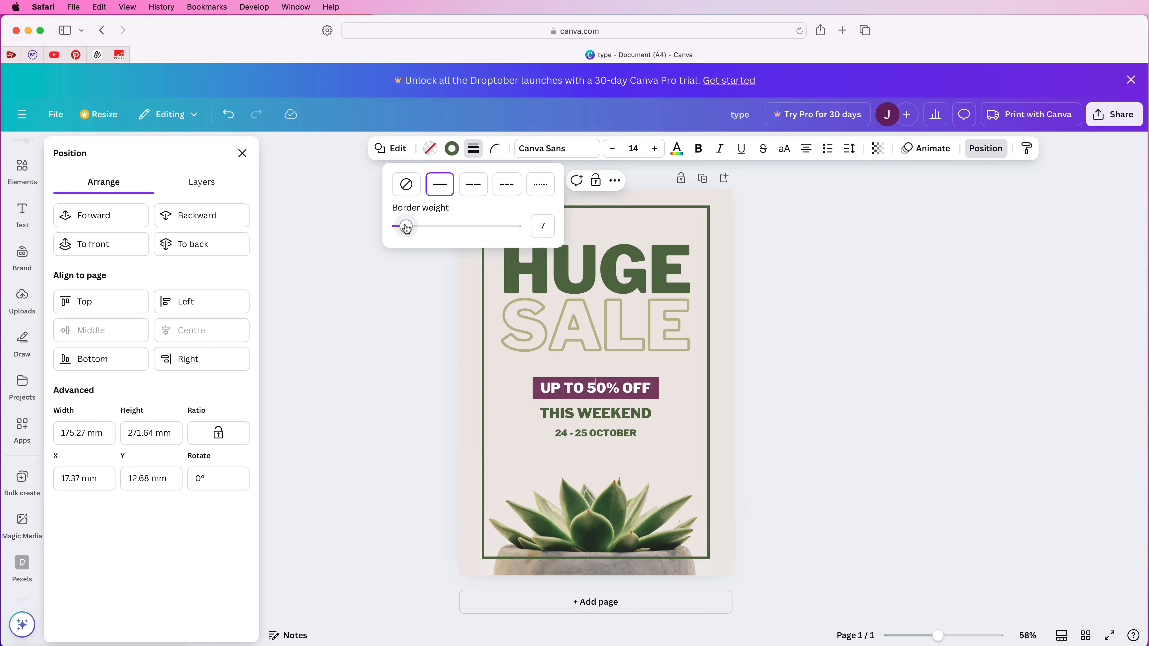
click(402, 348)
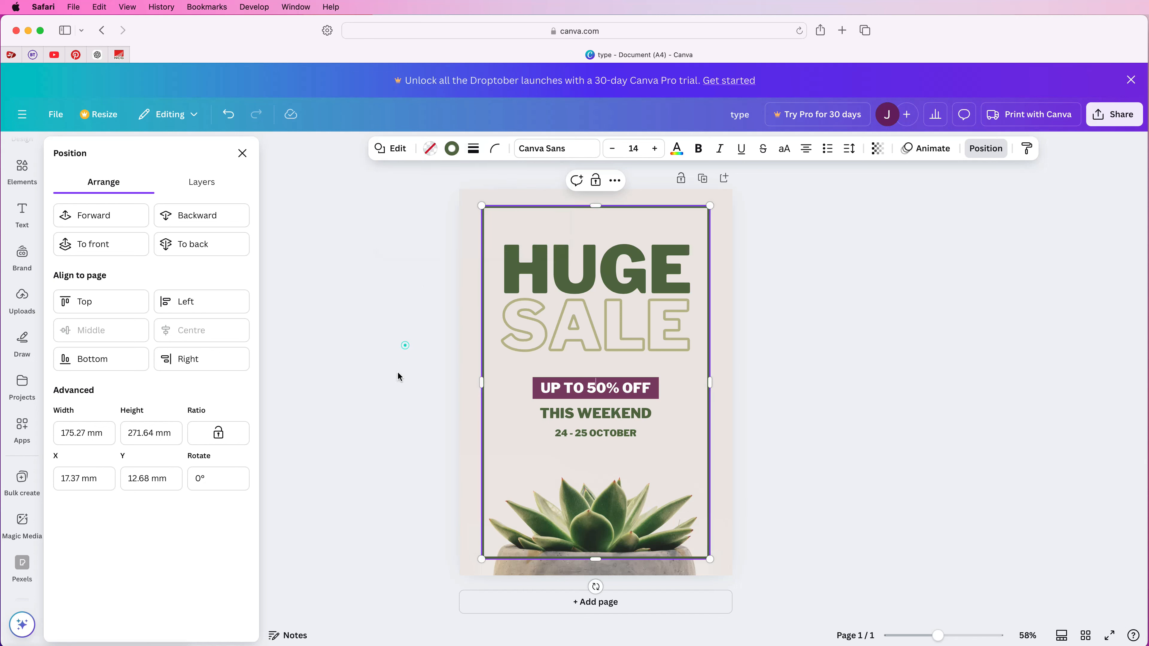
Select all the poster's text, frame, banner and photo elements together and check their centre alignment.
click(210, 188)
click(197, 446)
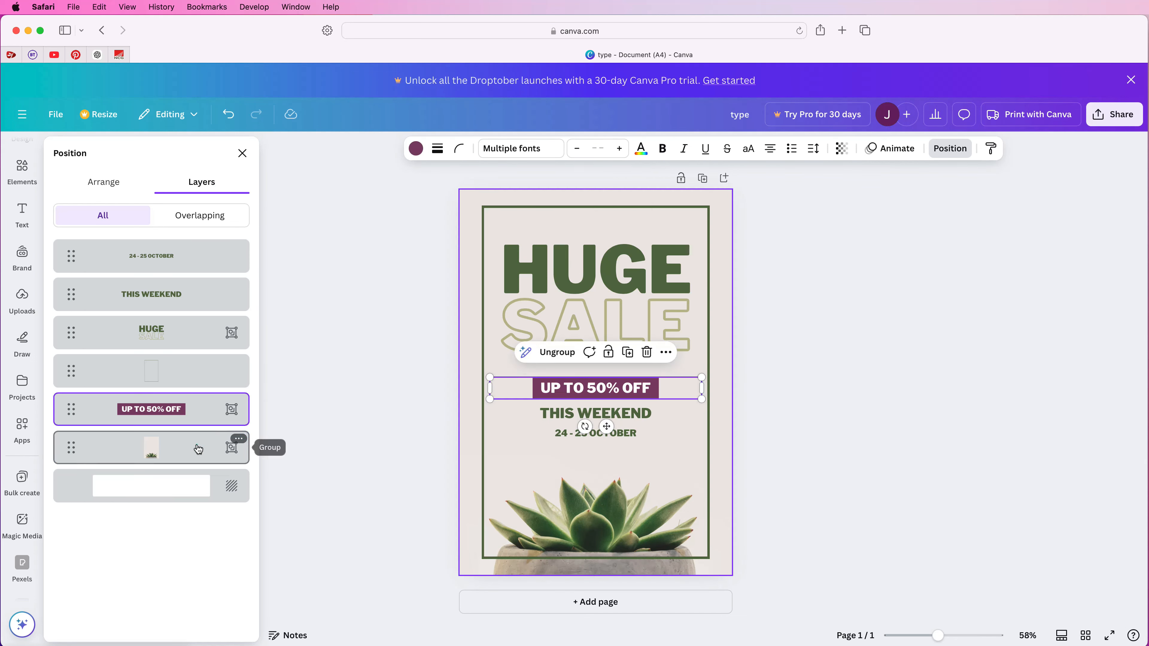
shift+click(200, 410)
shift+click(201, 371)
shift+click(205, 342)
shift+click(205, 295)
shift+click(204, 257)
click(102, 182)
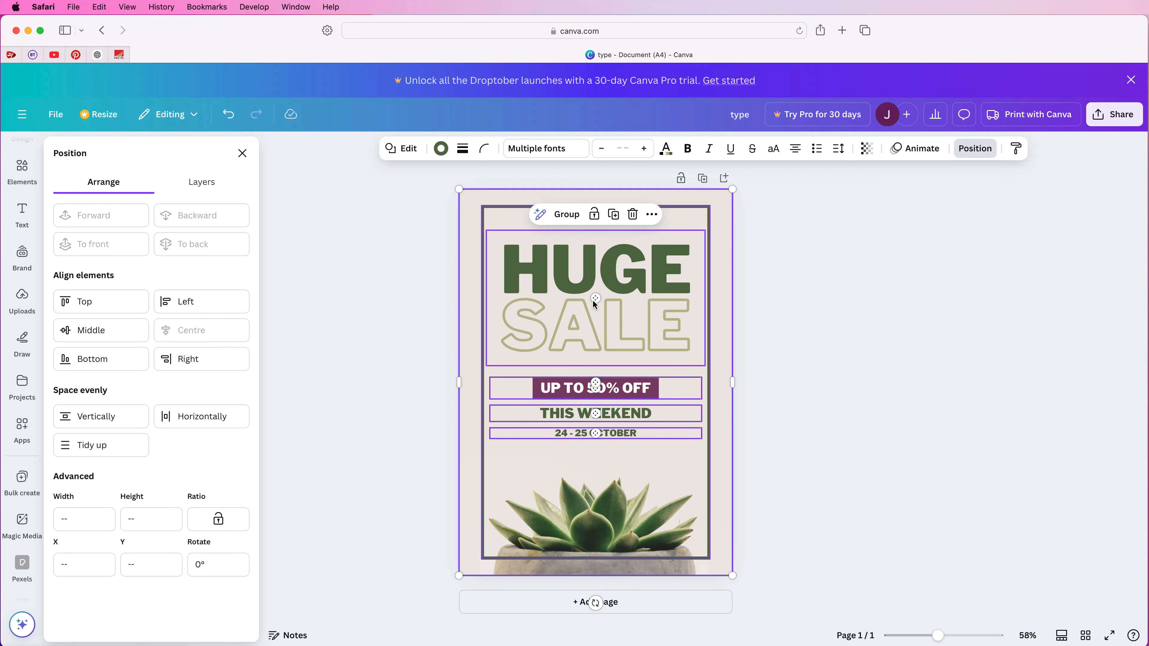
click(379, 446)
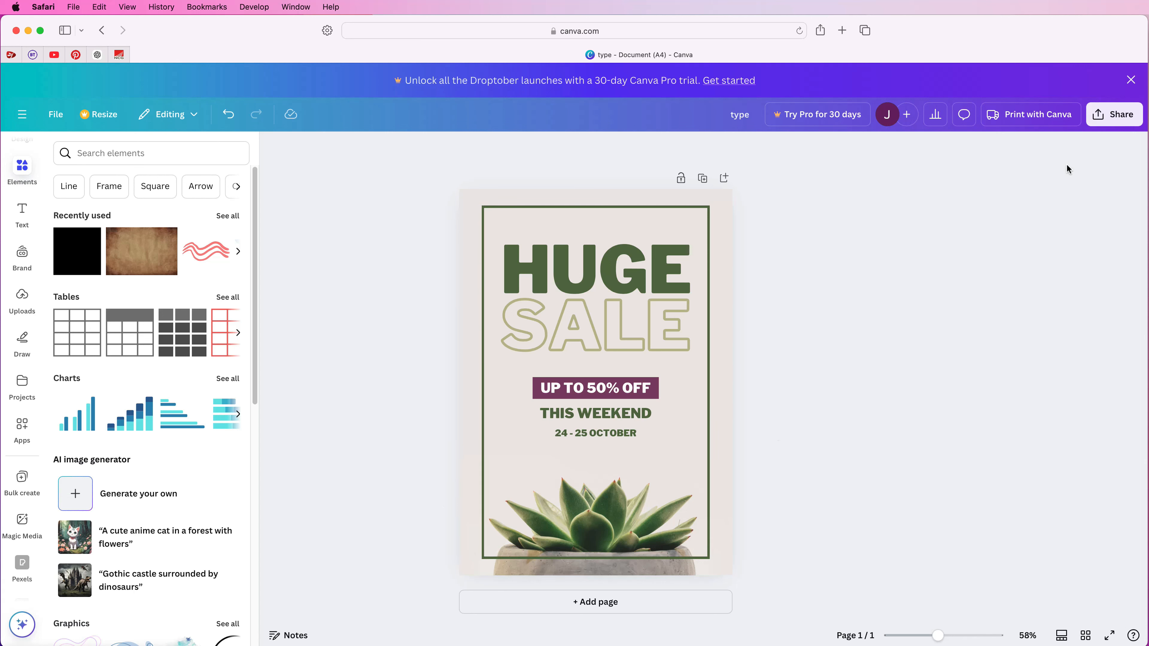
Download the finished poster design as a PNG file at size 1.
click(1099, 118)
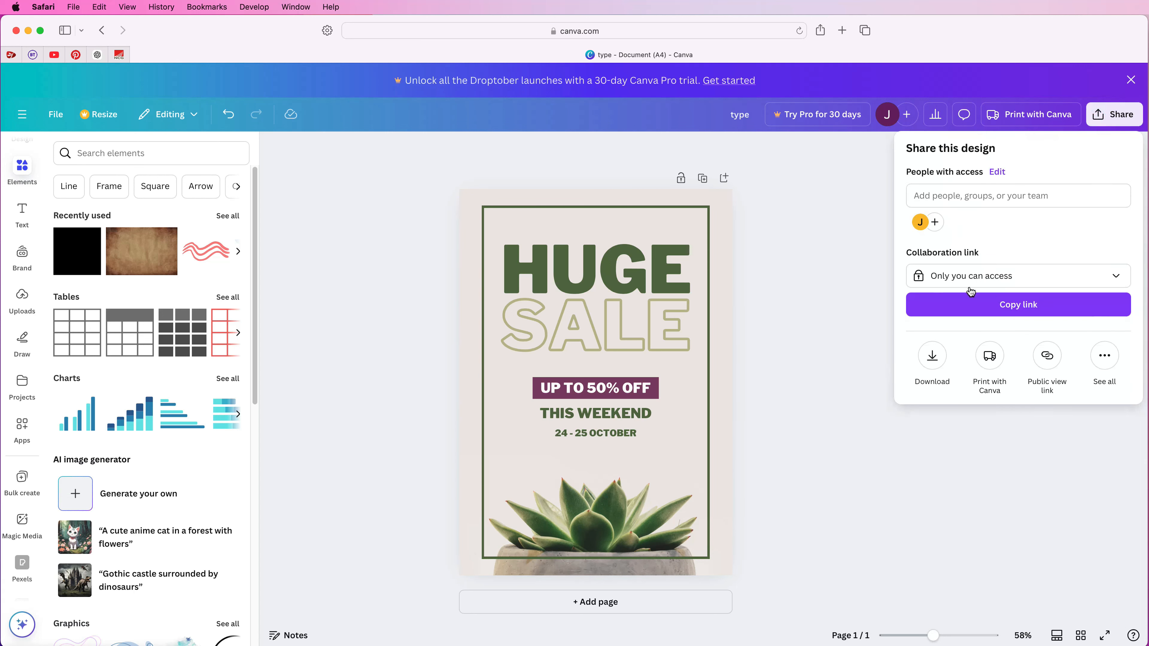
click(931, 356)
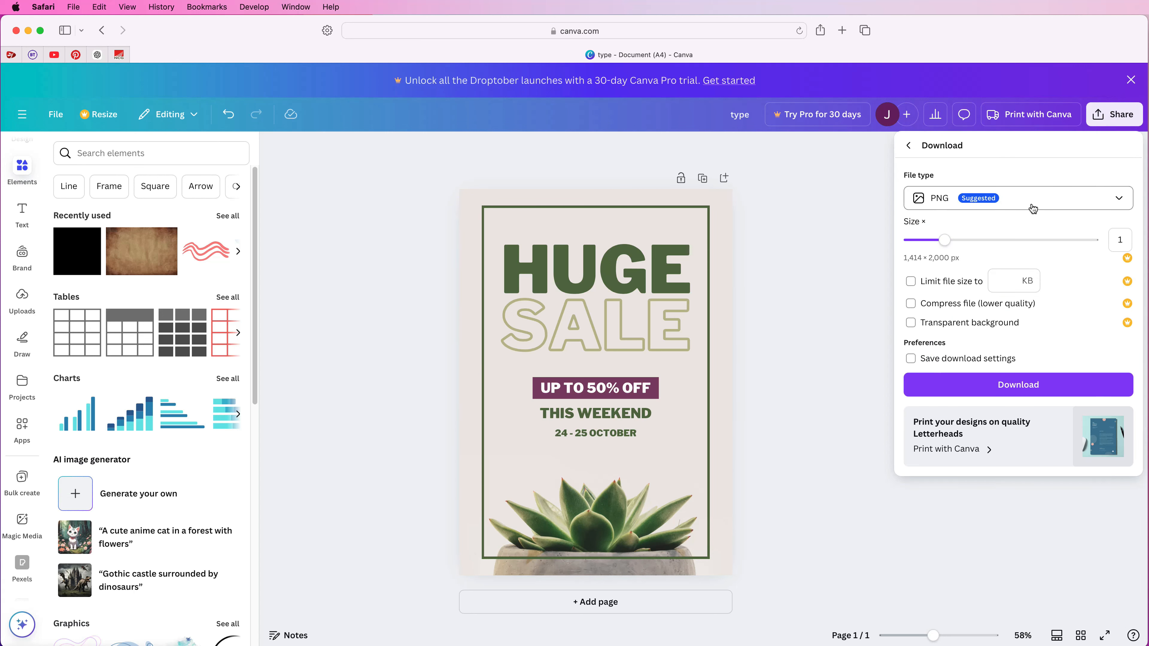
click(985, 390)
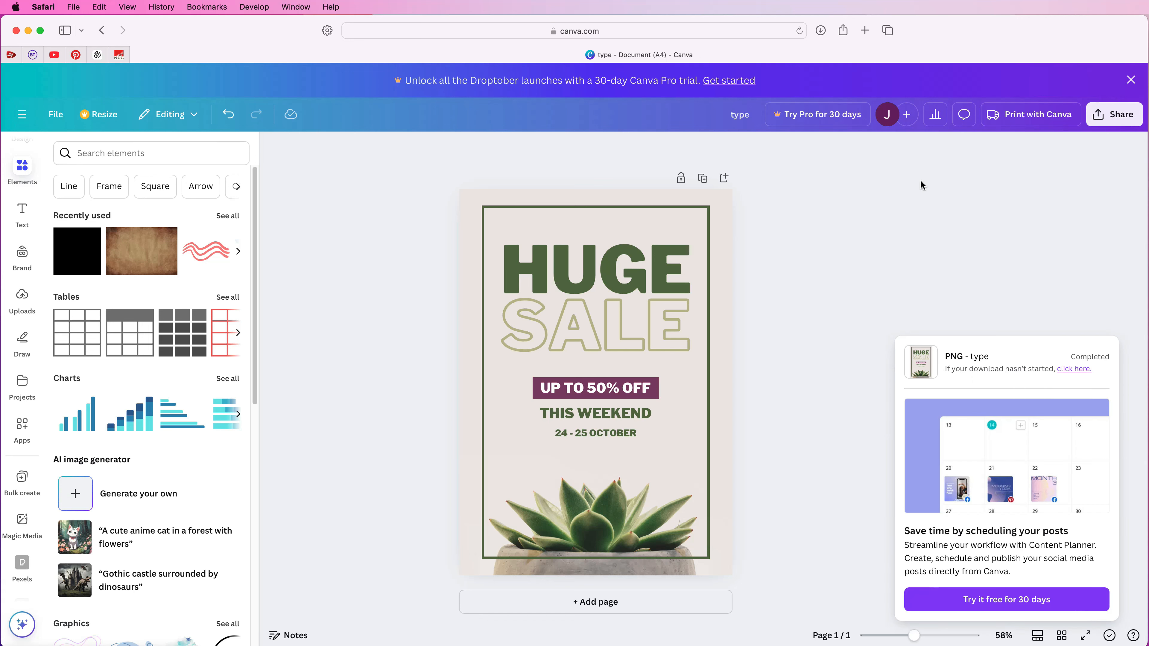
Switch to Finder, open the downloaded type.png from the Downloads folder to check the exported poster, and return to Canva.
click(194, 645)
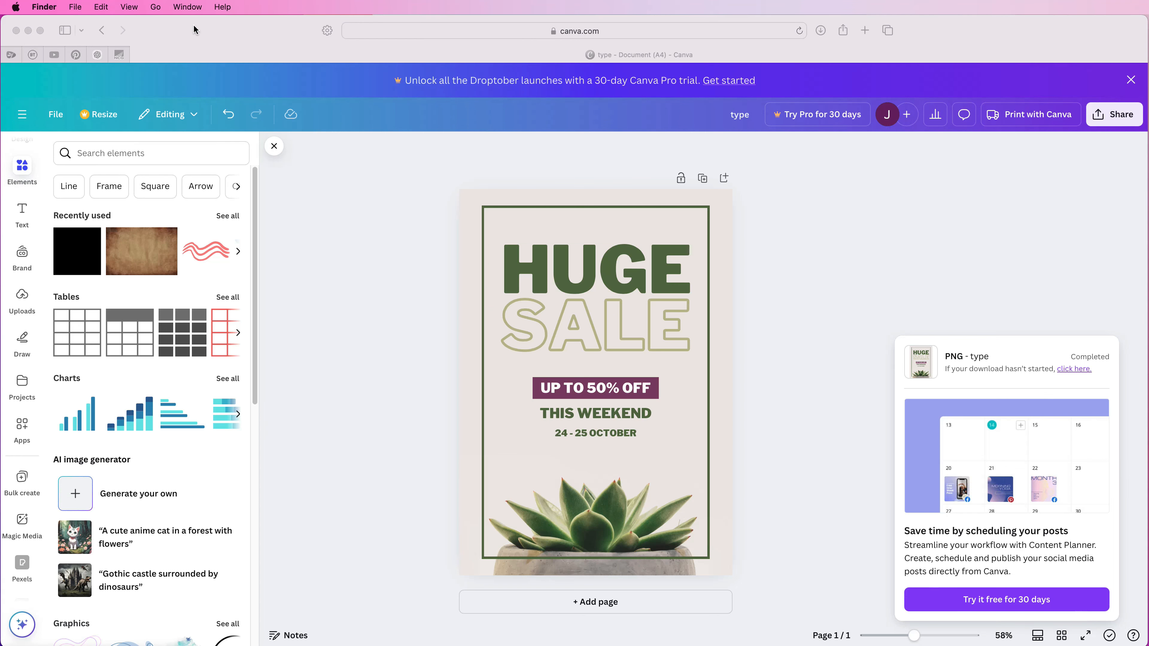
click(156, 7)
click(177, 96)
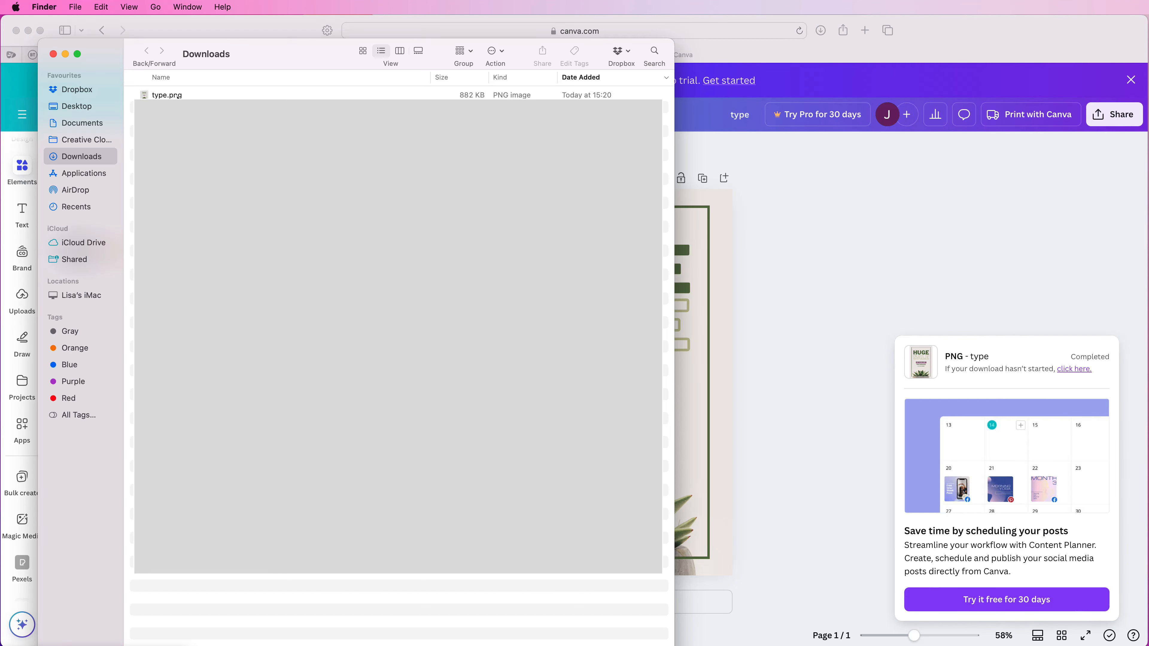
click(160, 96)
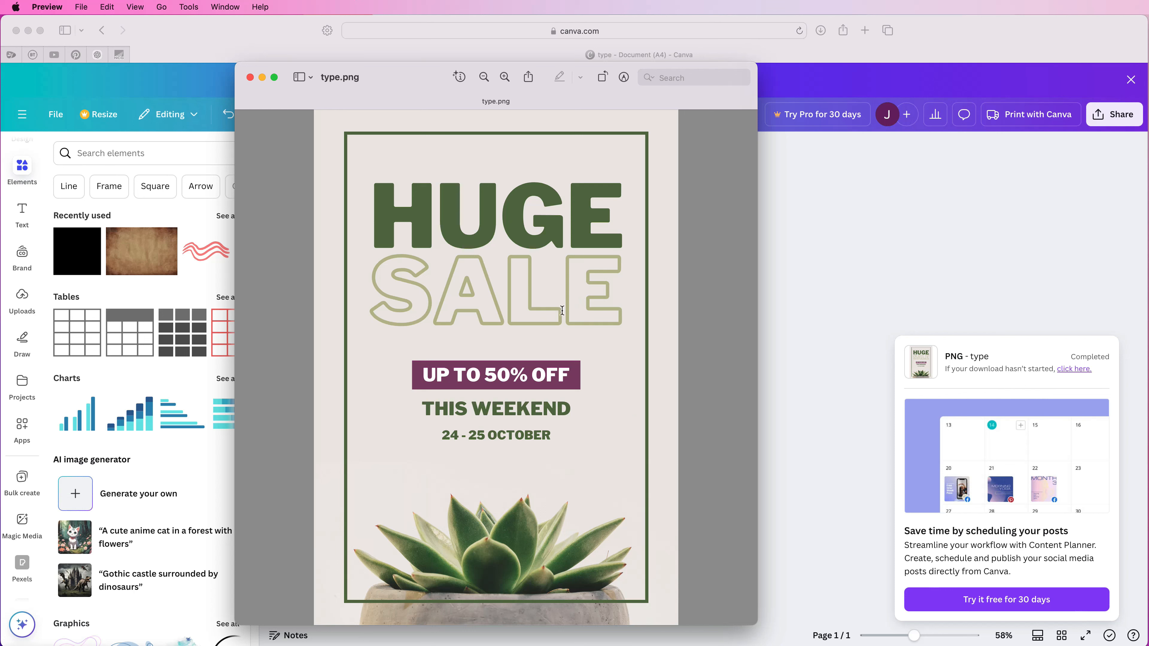
click(854, 364)
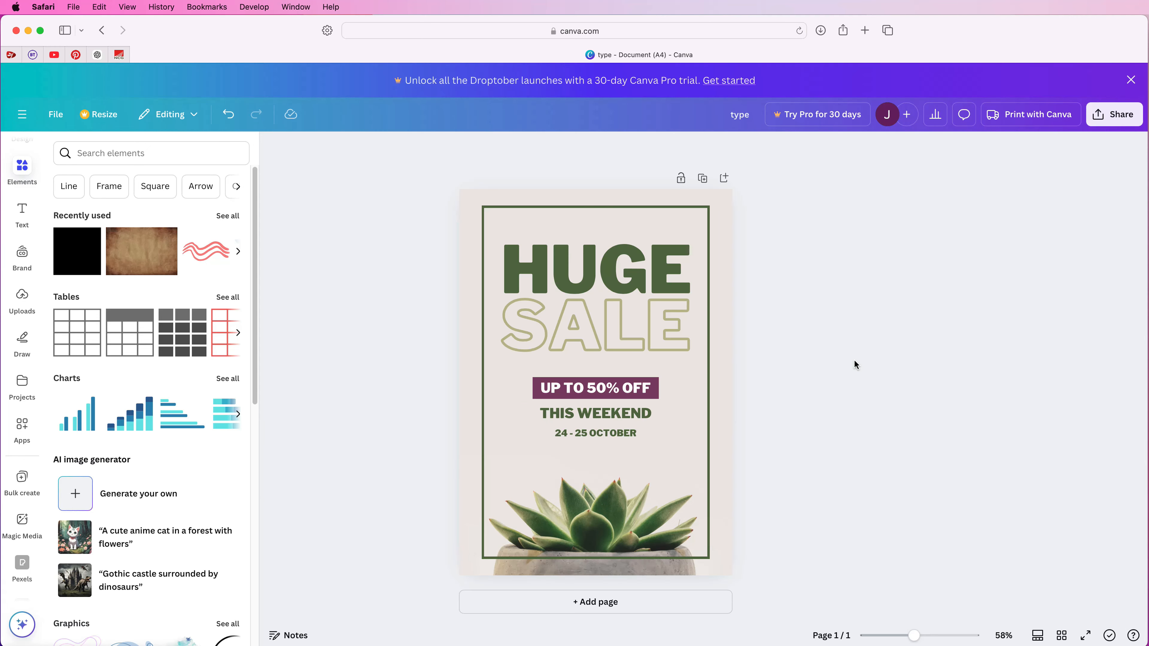